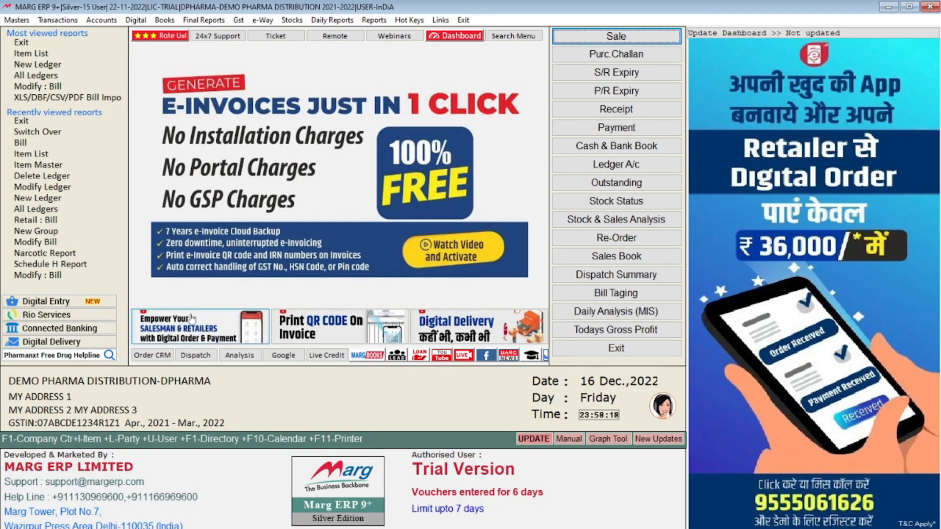
key("alt+m")
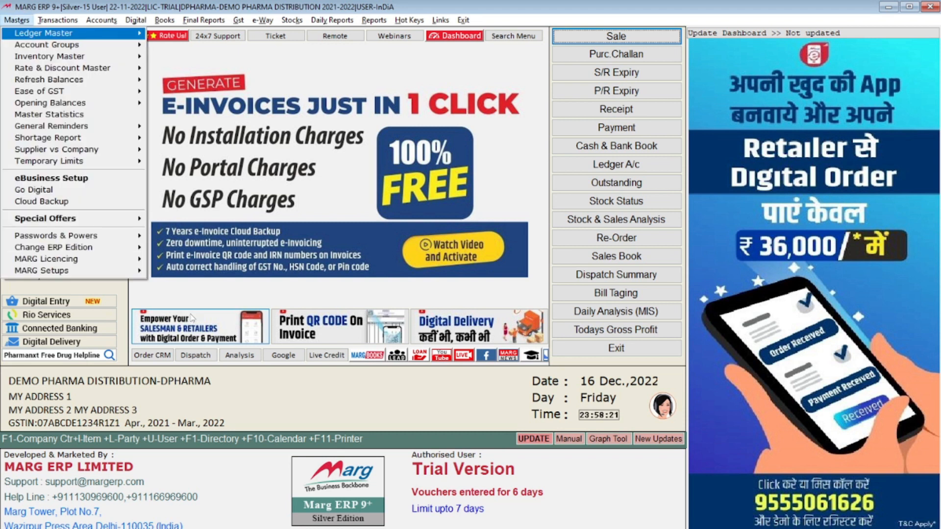
key("Down")
key("Down")
key("Right")
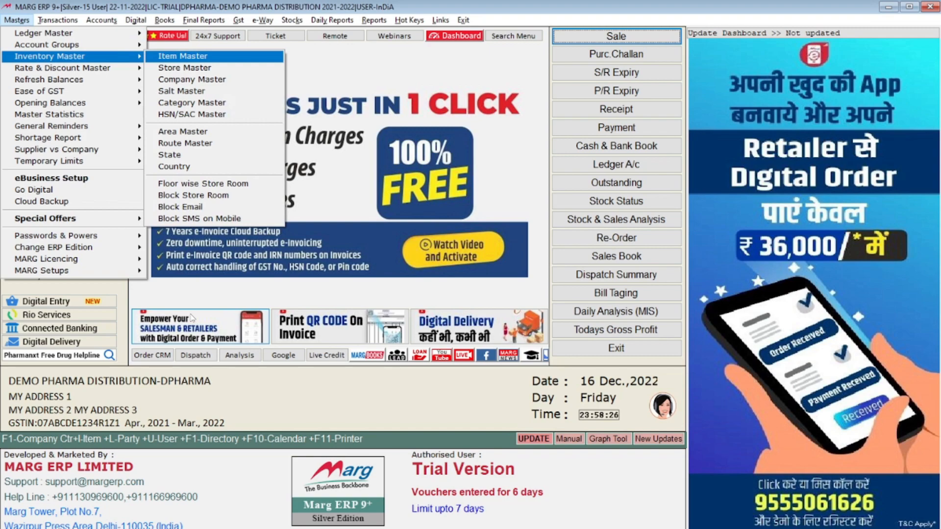
key("Return")
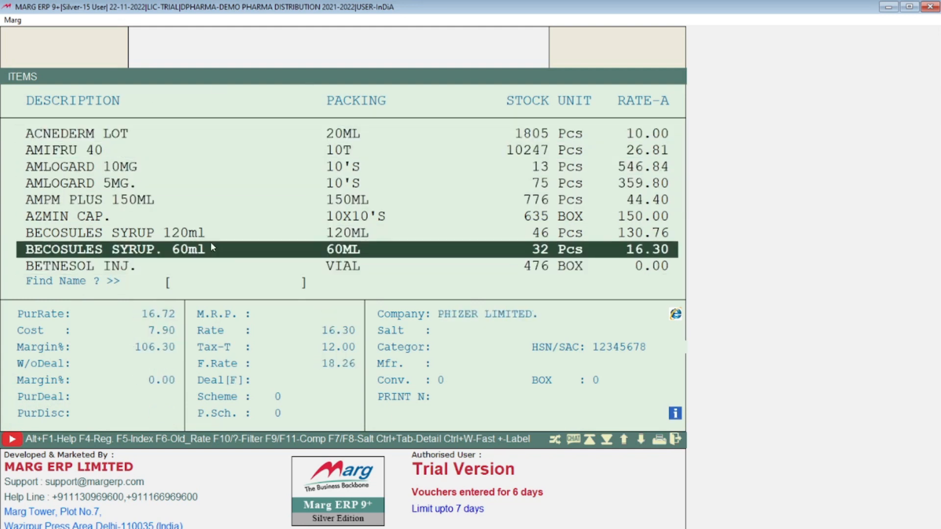
key("Escape")
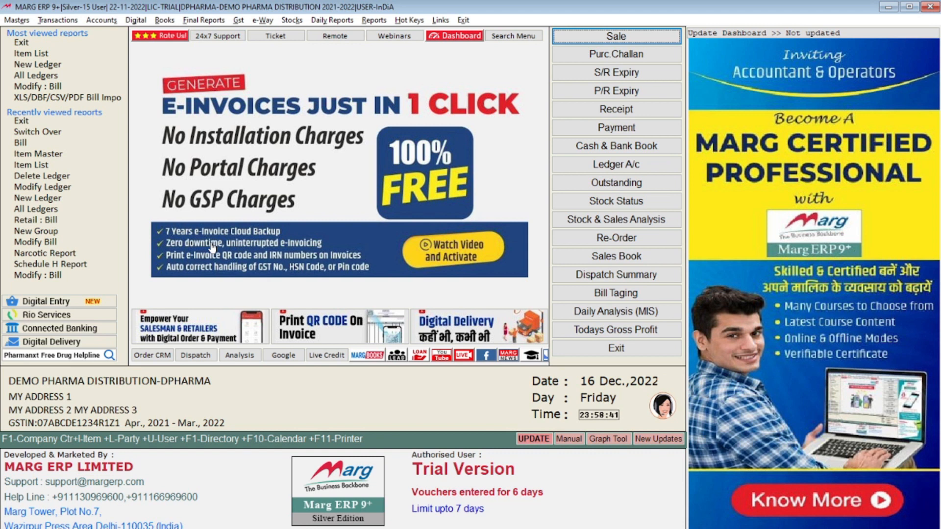
key("alt+m")
key("Escape")
Step: Start a new product from the item list, keep its proposed code and name it BECASULE TAB
key("ctrl+i")
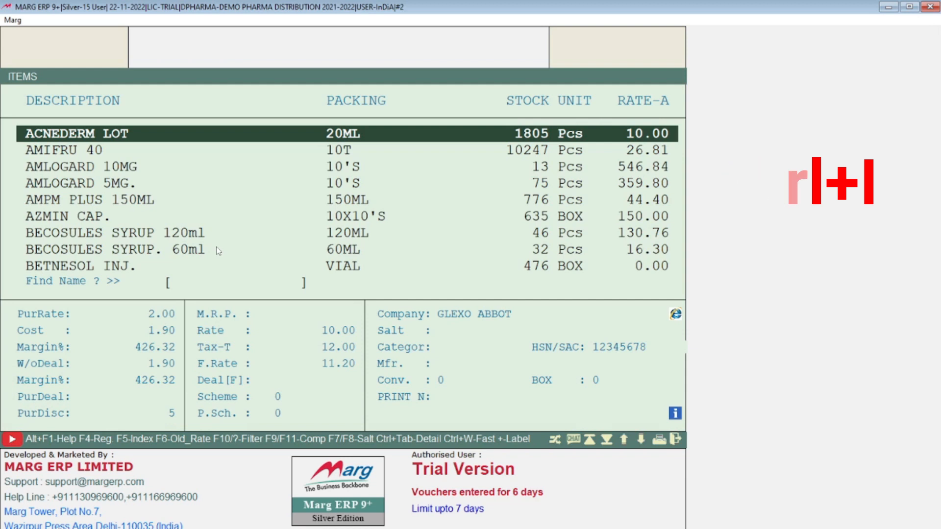
key("Down")
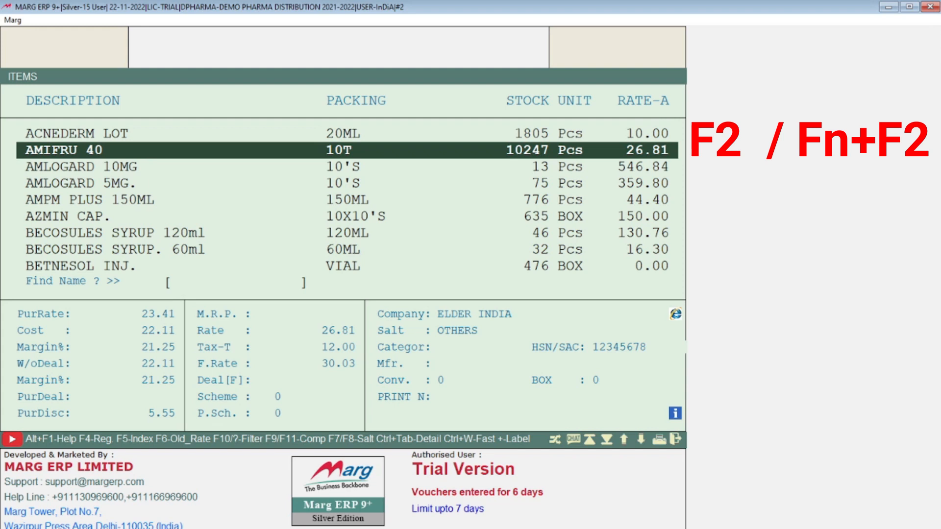
key("F2")
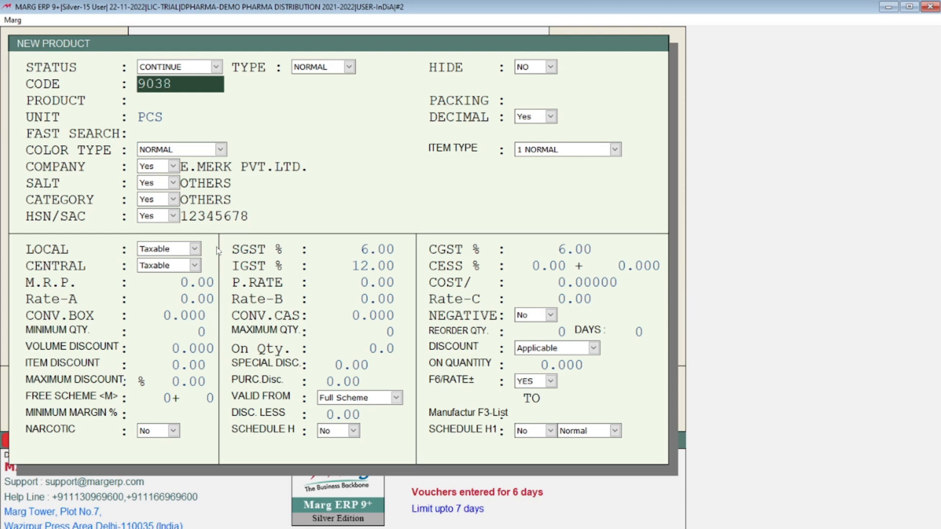
key("Return")
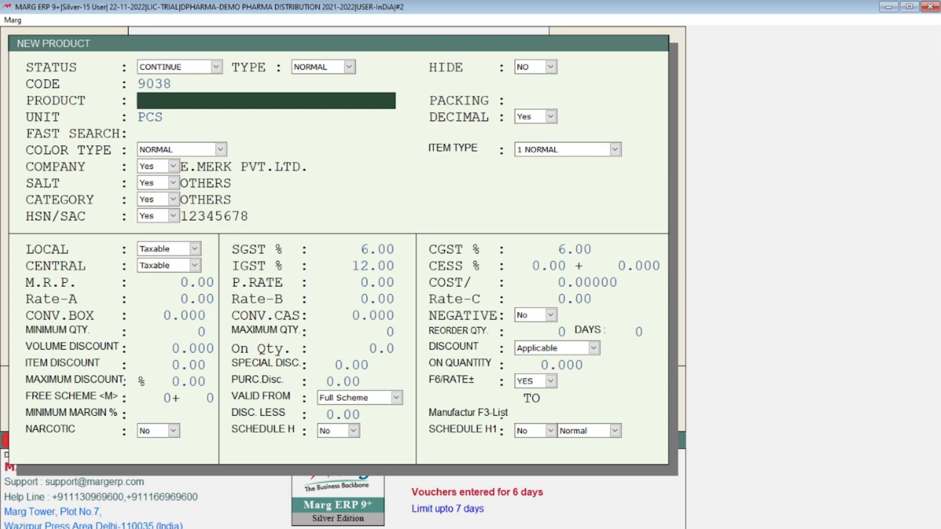
type("BECASULE TAB")
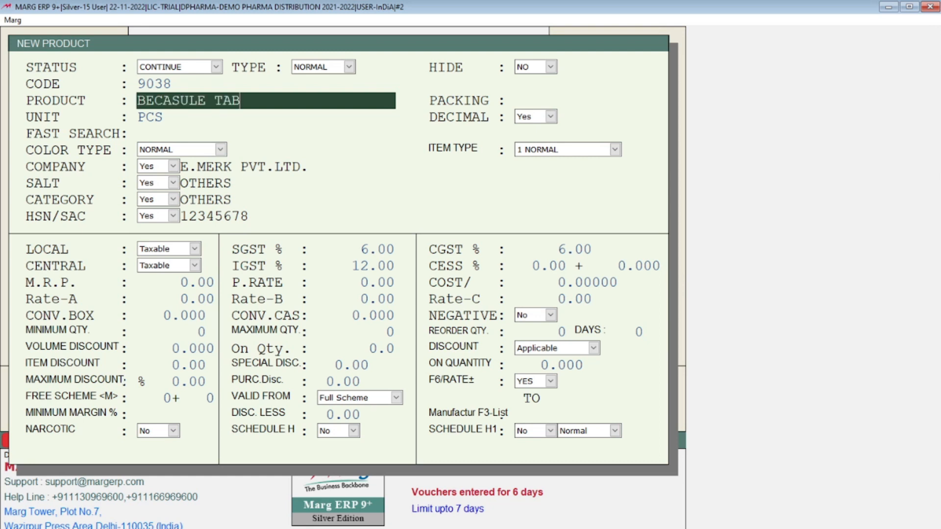
key("Return")
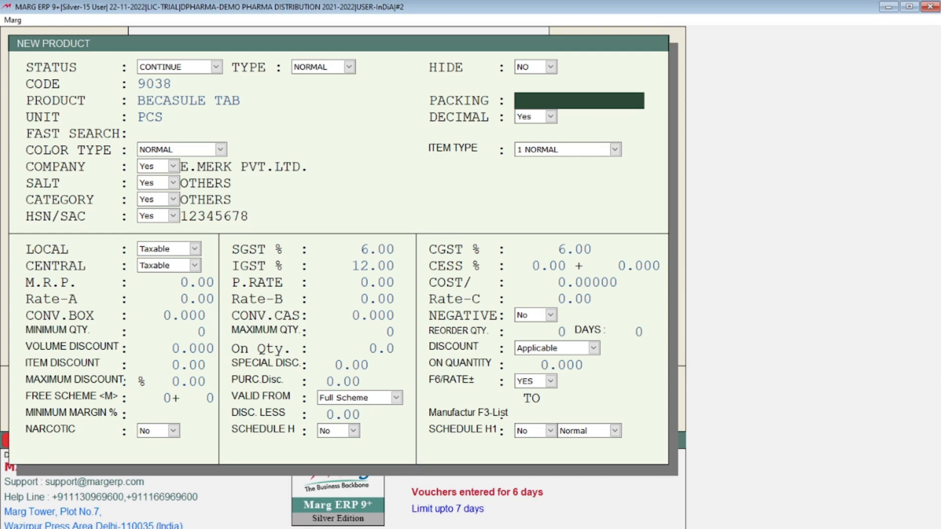
Step: Enter 1*10TAB as the product's packing and copy that text
type("1*10TAB")
key("shift+Home")
key("ctrl+c")
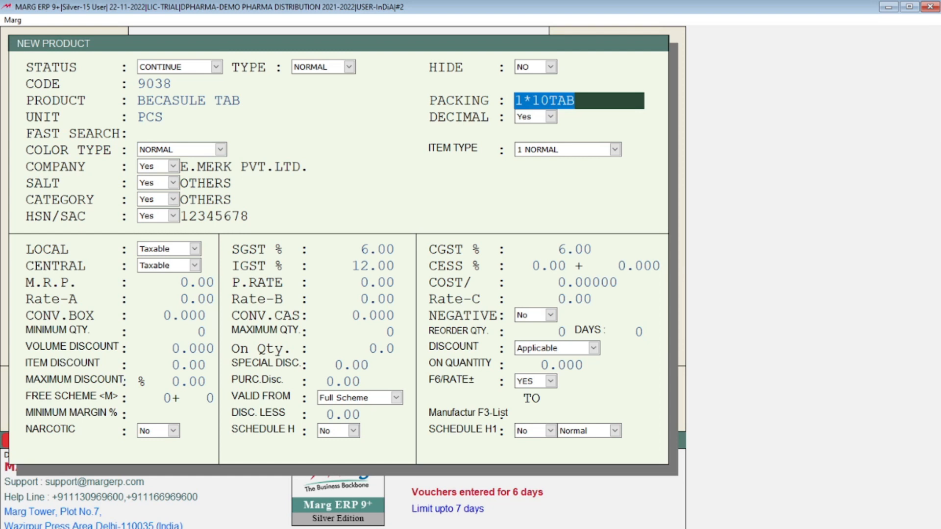
Step: Try 200ML and 50GM as alternative packing values for the product
type("200ML")
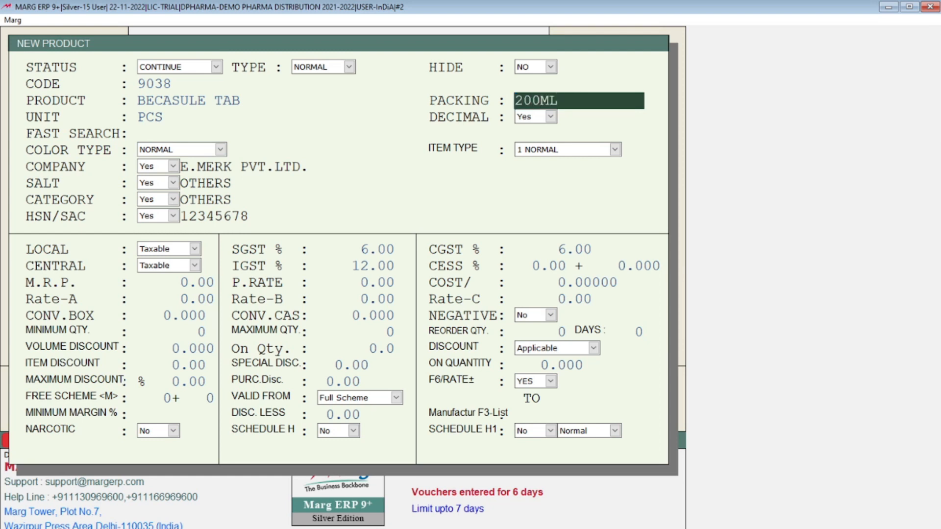
key("BackSpace")
key("BackSpace")
key("BackSpace")
key("BackSpace")
key("BackSpace")
type("50GM")
key("shift+Home")
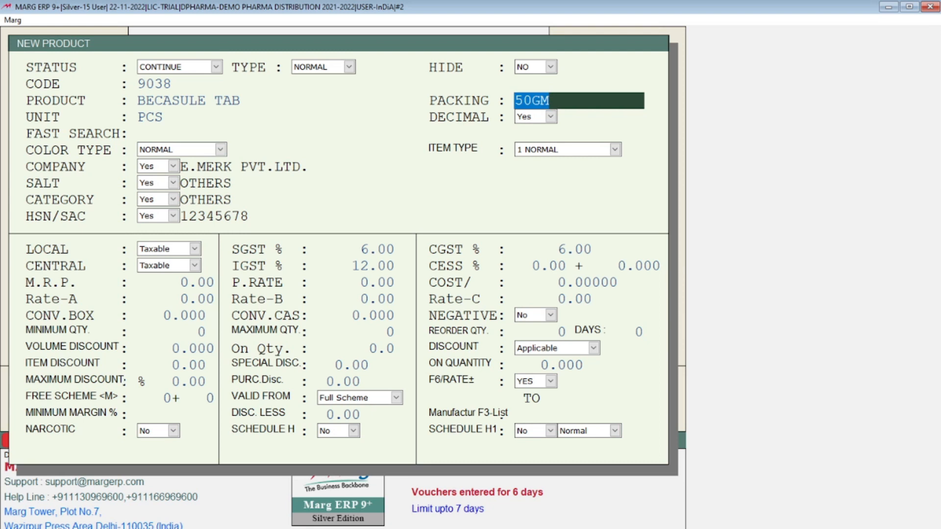
Step: Restore the copied packing 1*10TAB and set Decimal to No, keeping PCS as the unit
key("ctrl+v")
key("Return")
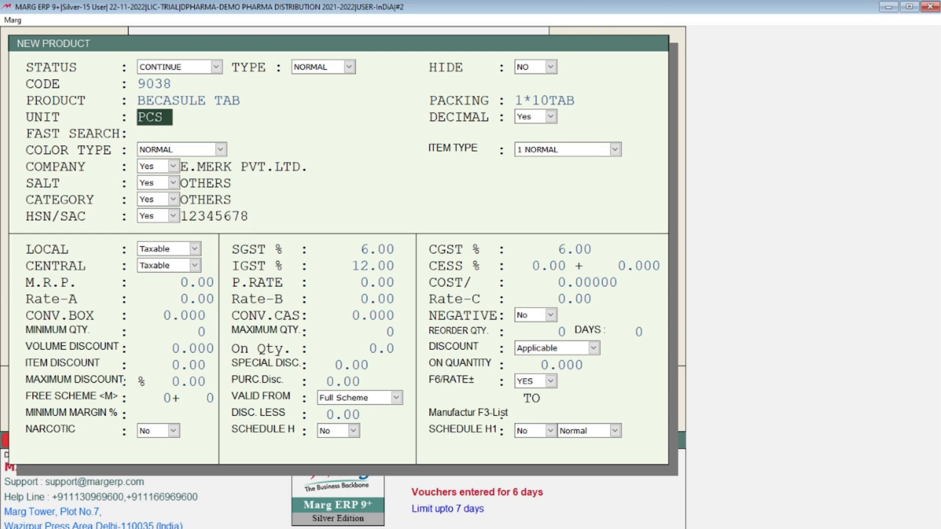
key("Return")
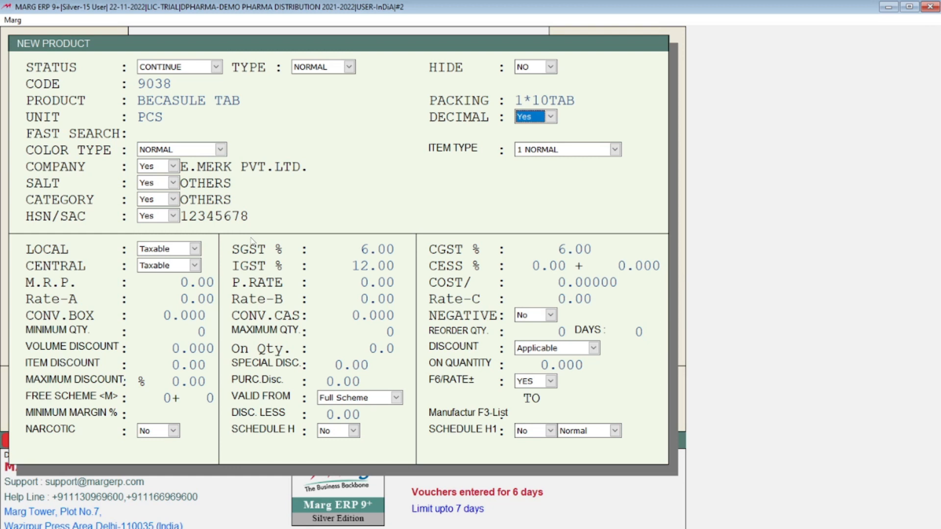
key("n")
key("Return")
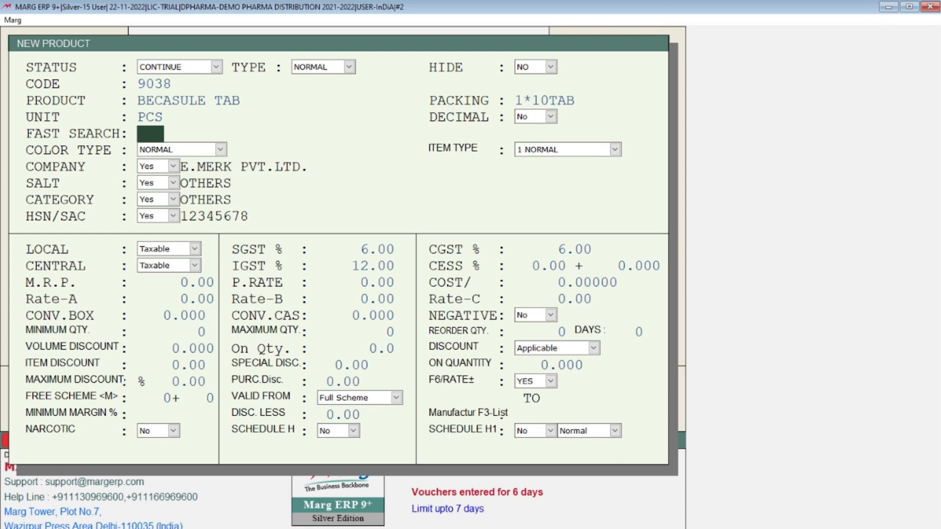
Step: Try BEC as the product's fast search code and clear it again, leaving the field empty
type("BEX")
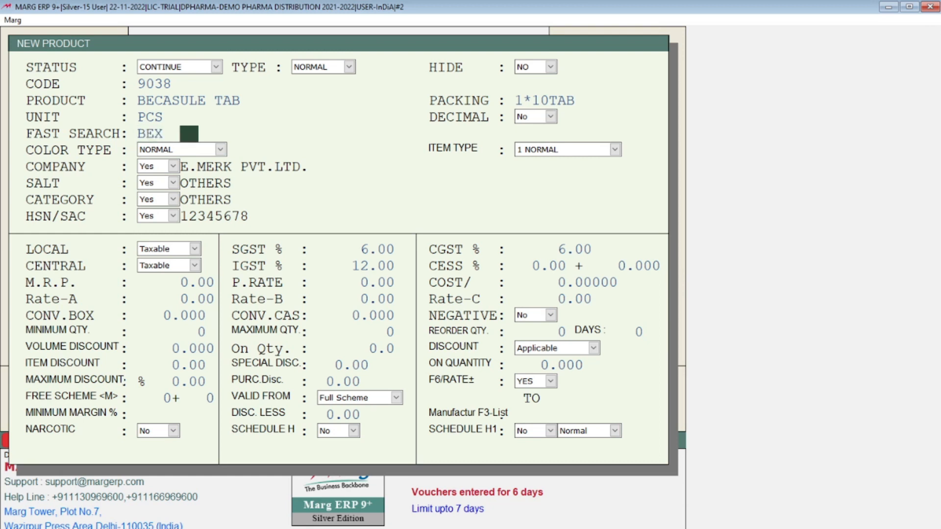
key("BackSpace")
type("C")
key("Up")
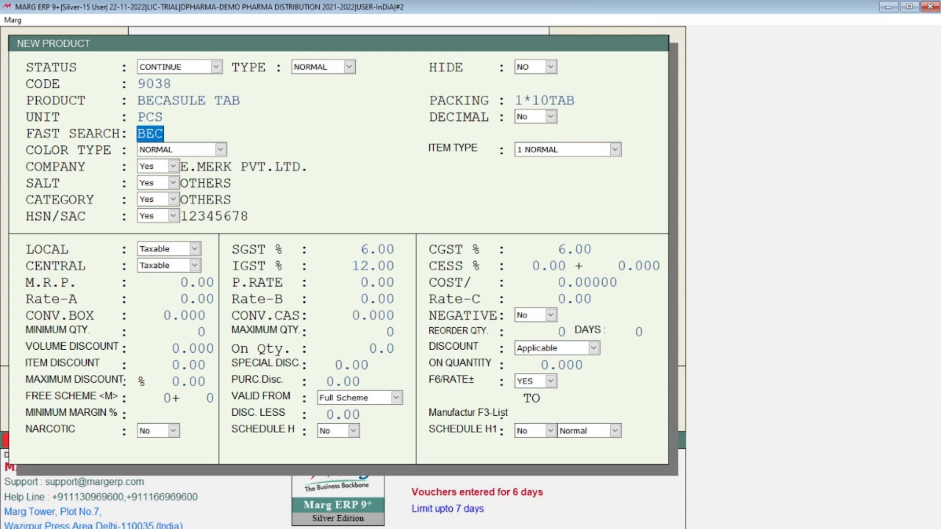
key("Delete")
key("Return")
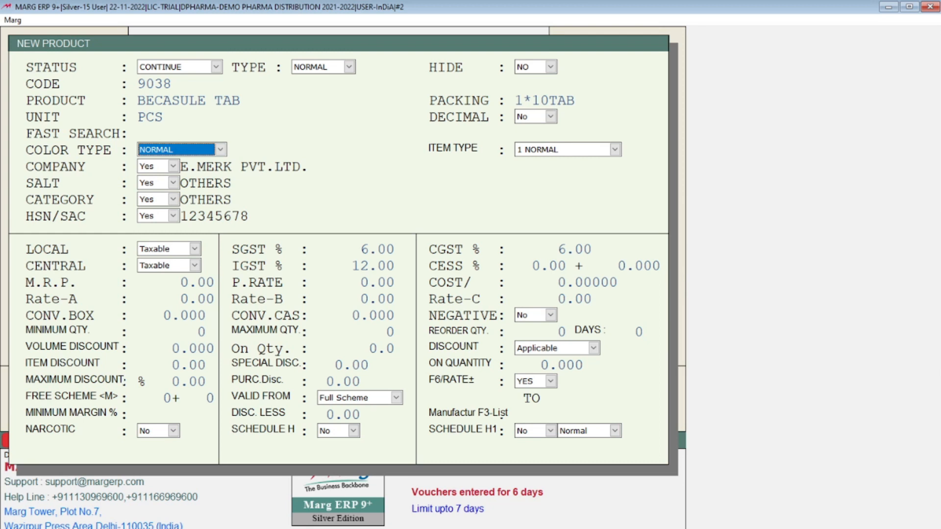
Step: Set the product's color type to RED
left_click(220, 149)
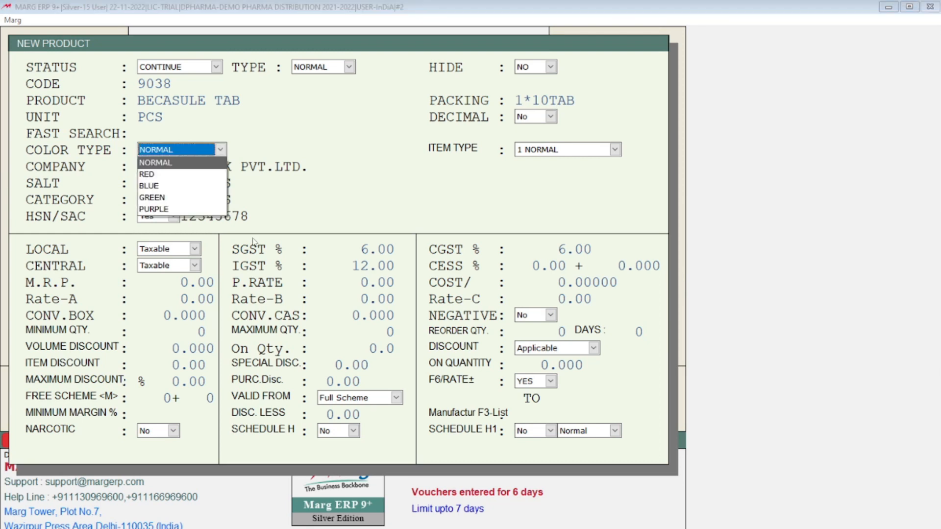
key("Down")
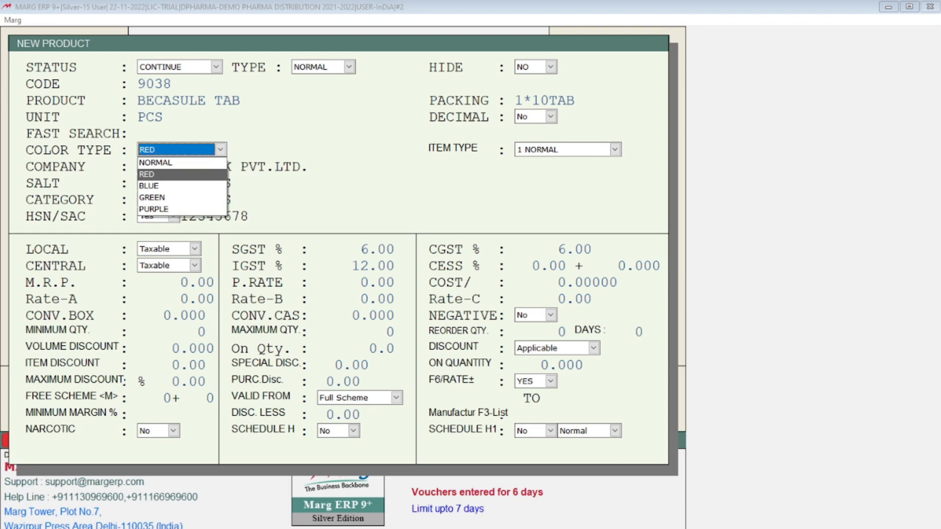
key("Down")
key("Down")
key("Up")
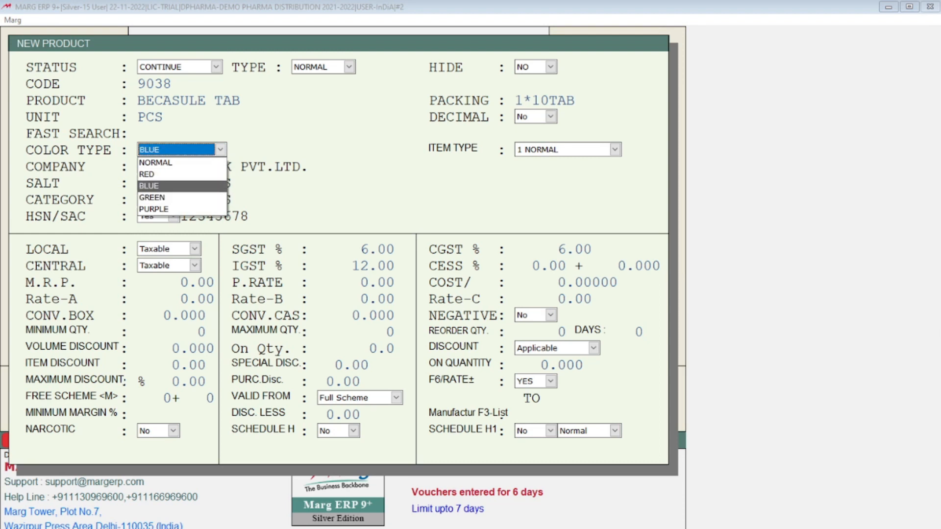
key("Up")
key("Up")
key("Down")
key("Down")
key("Up")
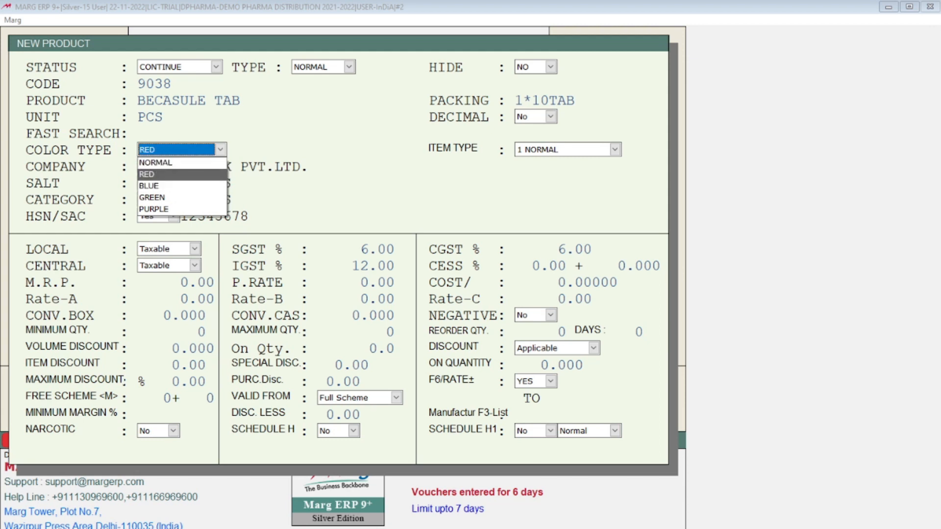
key("Down")
key("Up")
key("Return")
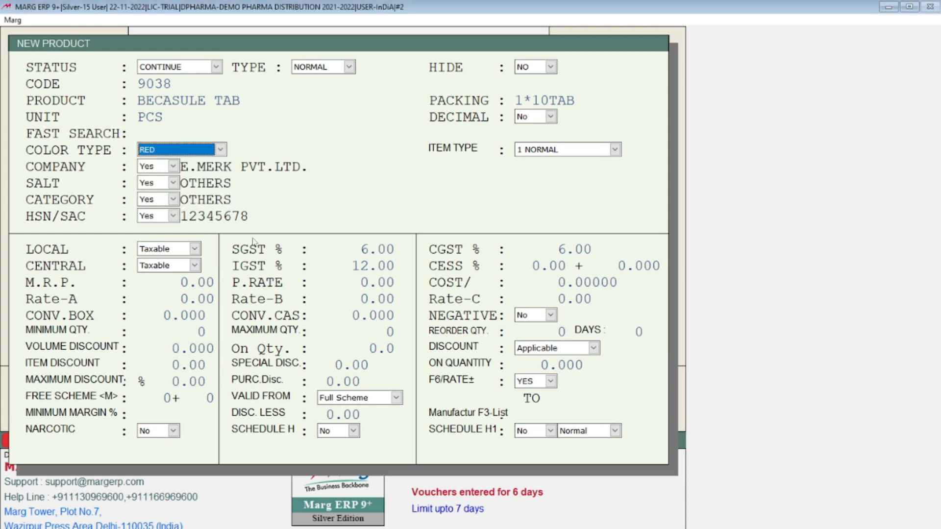
Step: Keep the product's item type as 1 NORMAL after opening its options
key("Return")
key("alt+Down")
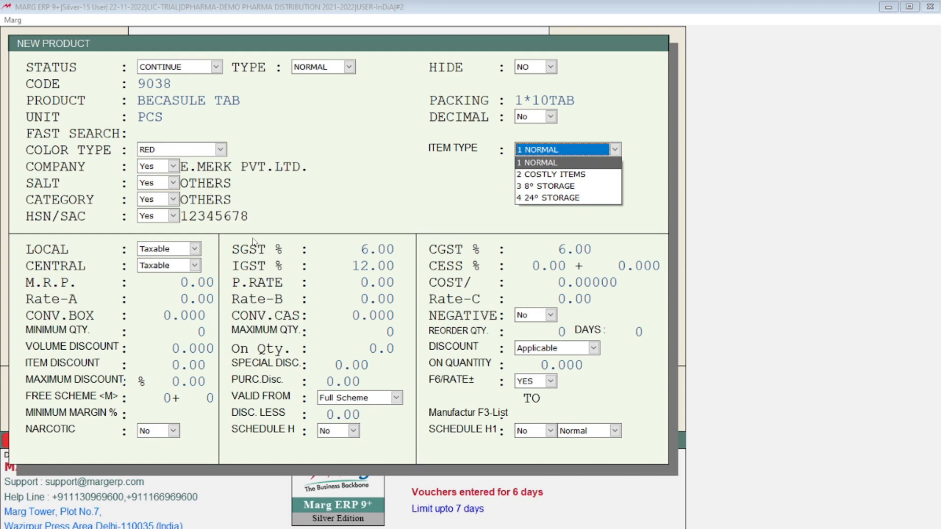
key("Return")
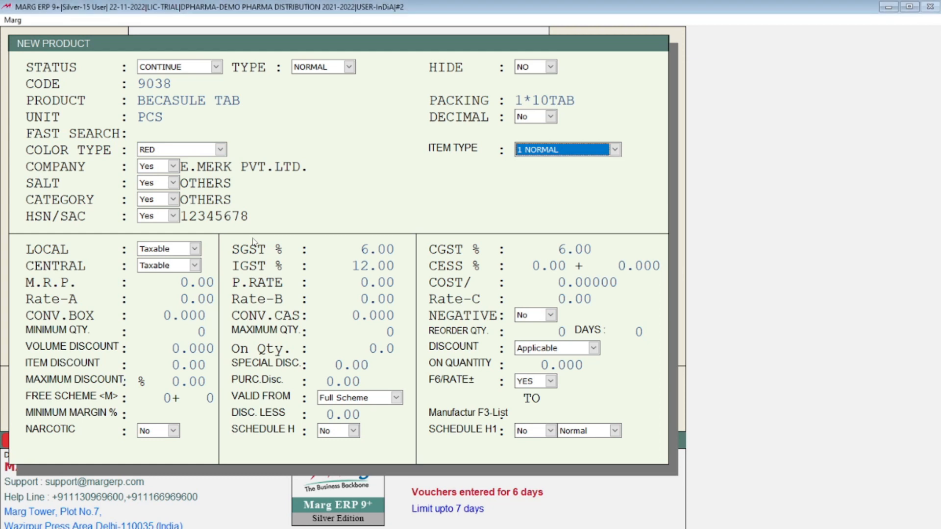
key("Return")
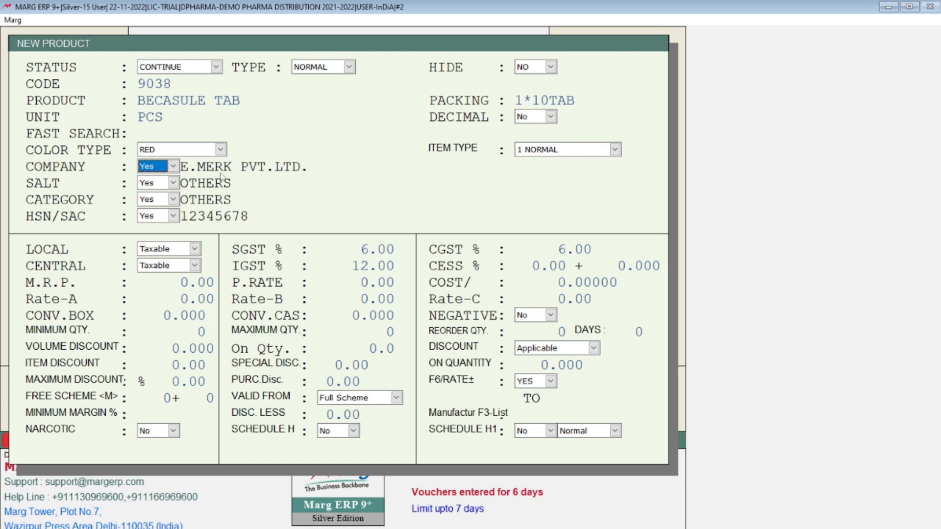
Step: Open the company list for the product and highlight PFIZER LIMITED
key("alt+Down")
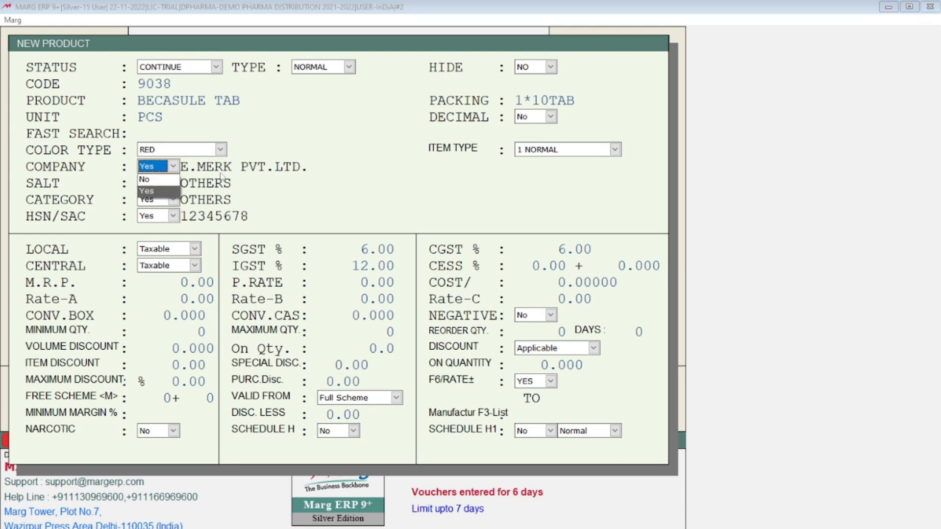
key("Return")
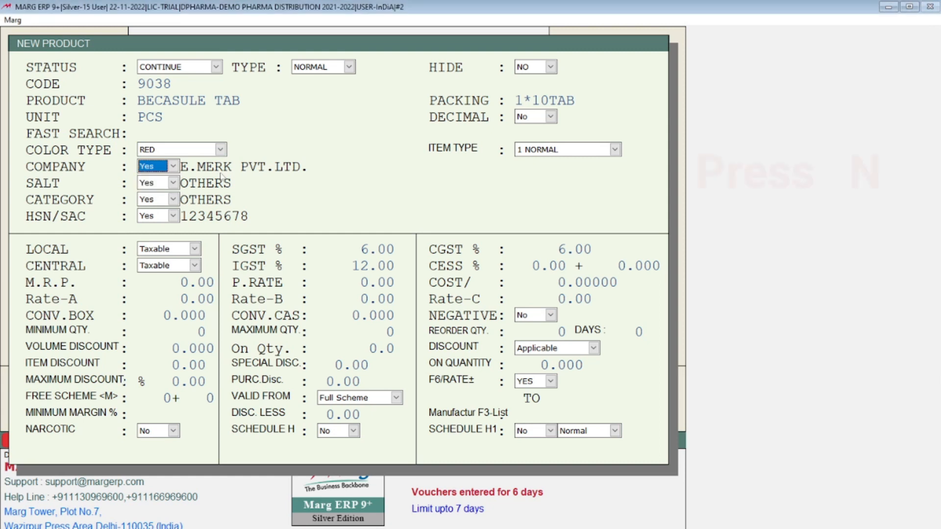
key("Return")
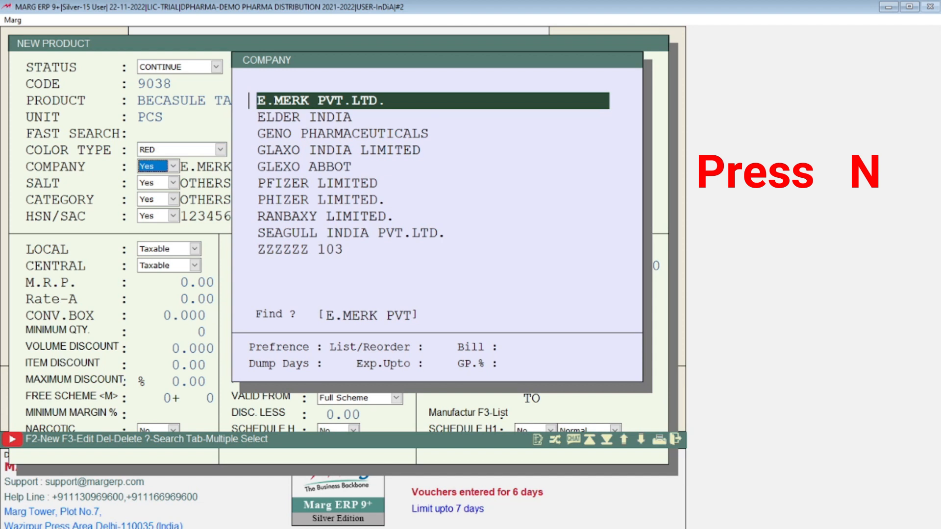
key("Down")
key("Down")
key("Down")
key("Down")
key("Down")
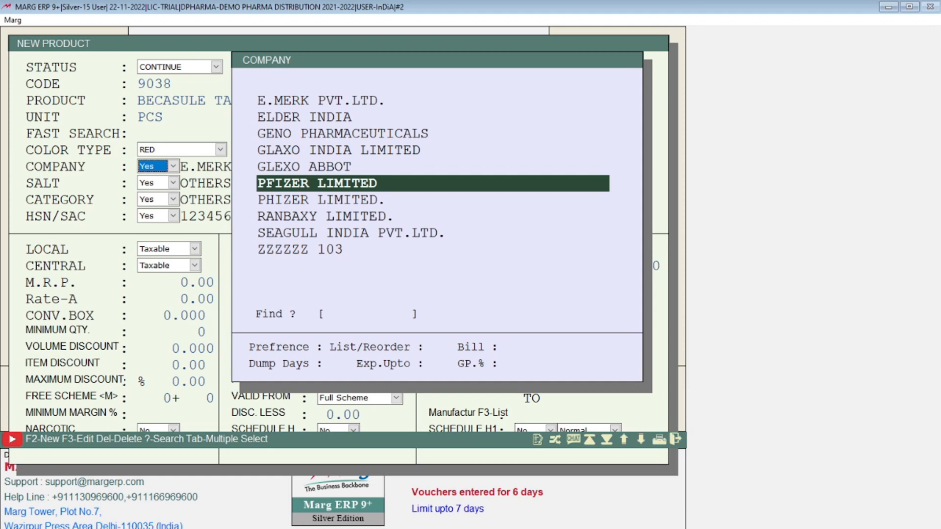
key("F2")
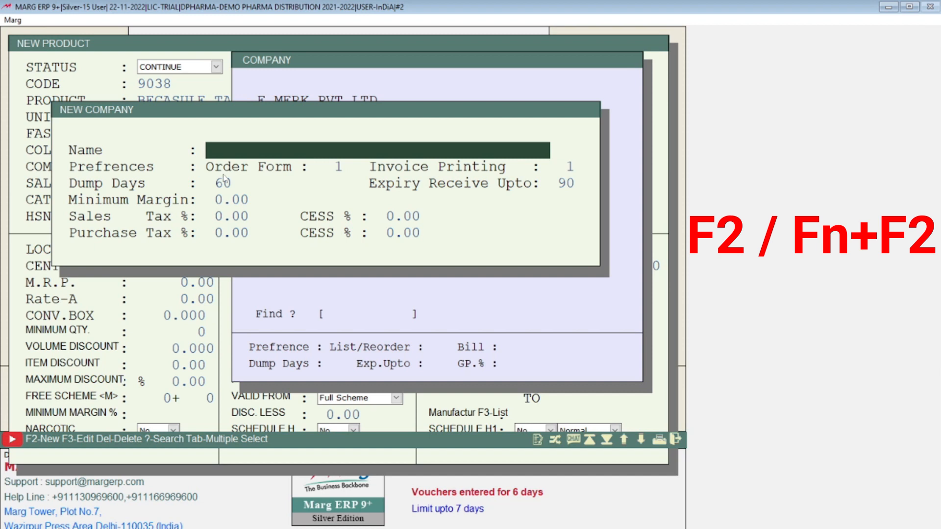
type("AJDGJGD")
key("BackSpace")
key("BackSpace")
key("BackSpace")
key("BackSpace")
key("BackSpace")
key("BackSpace")
key("BackSpace")
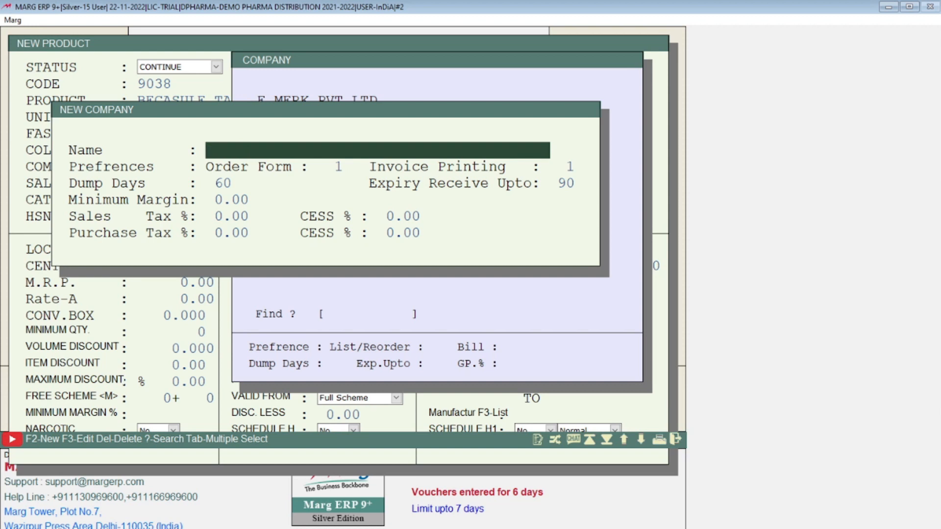
key("Escape")
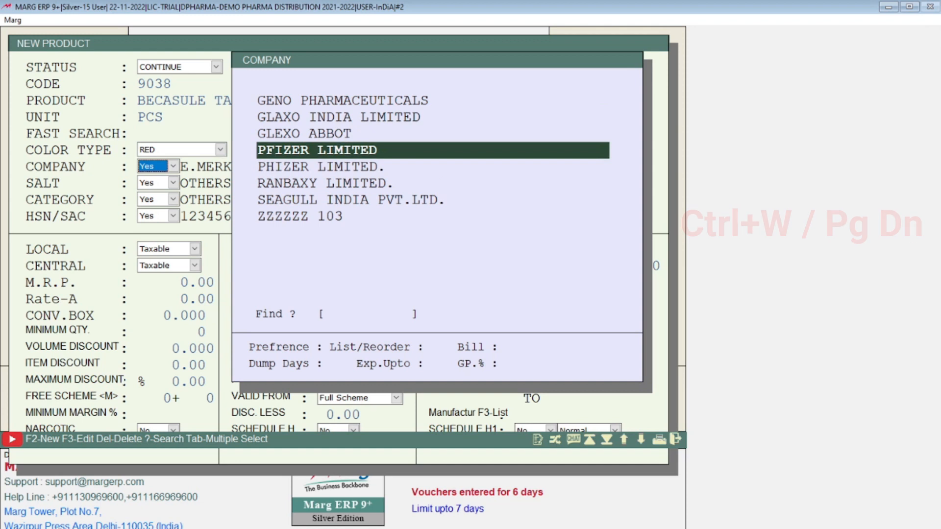
Step: Assign PFIZER LIMITED as the product's company and move on to the Salt field
key("Return")
left_click(153, 183)
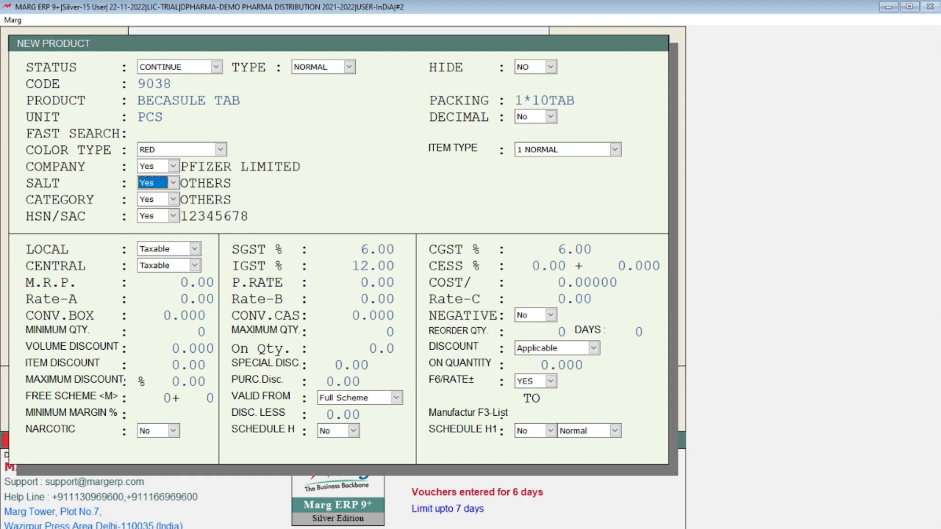
Step: Select OTHERS as the product's salt and keep its Salt option set to Yes
key("Return")
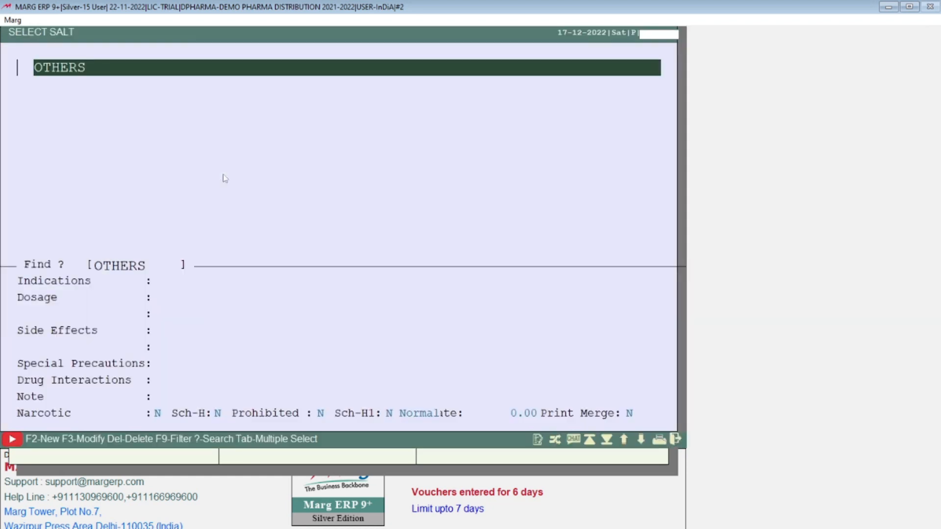
key("Return")
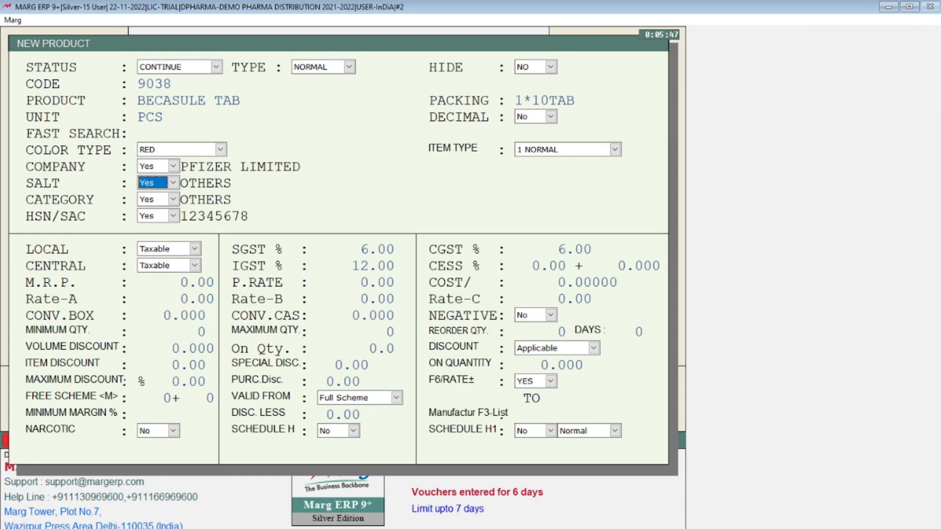
key("alt+Down")
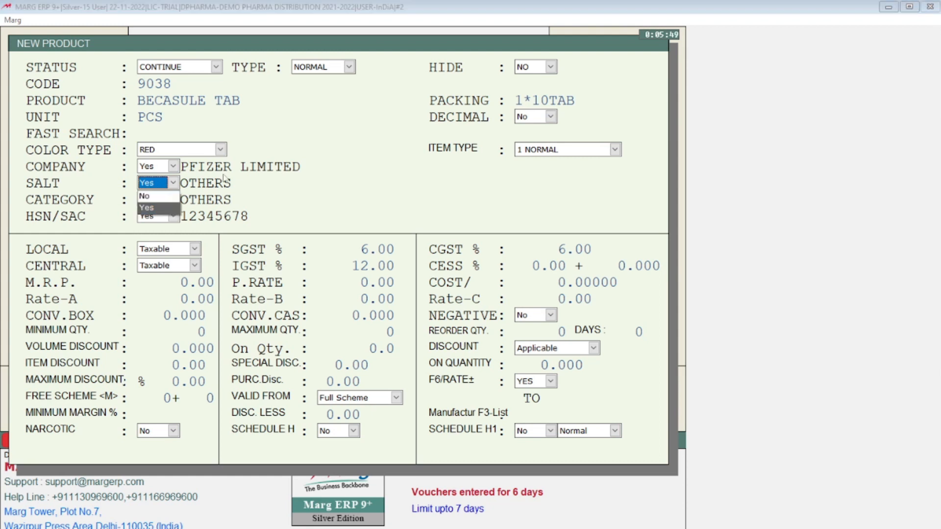
key("Up")
key("Down")
key("Return")
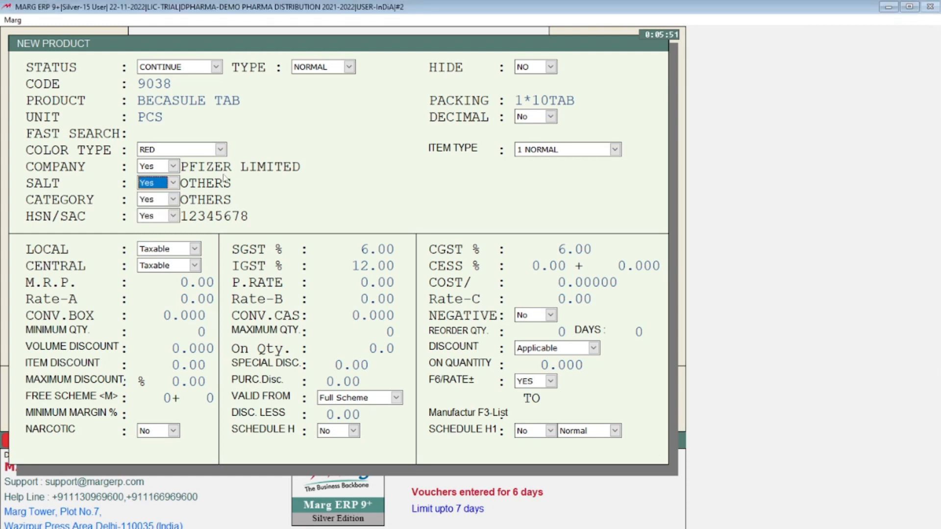
Step: Open the new-salt entry form from the salt list, close it without adding one, and reselect OTHERS
key("Return")
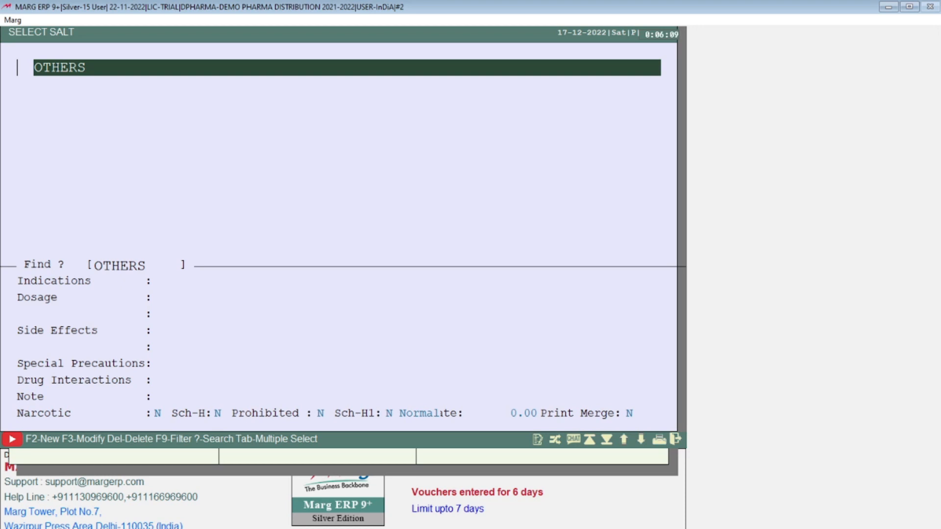
key("F2")
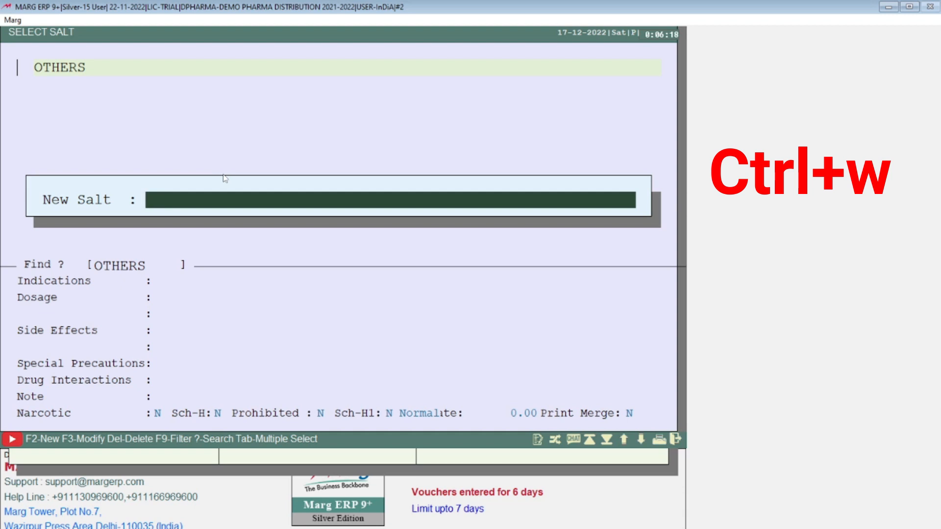
key("ctrl+w")
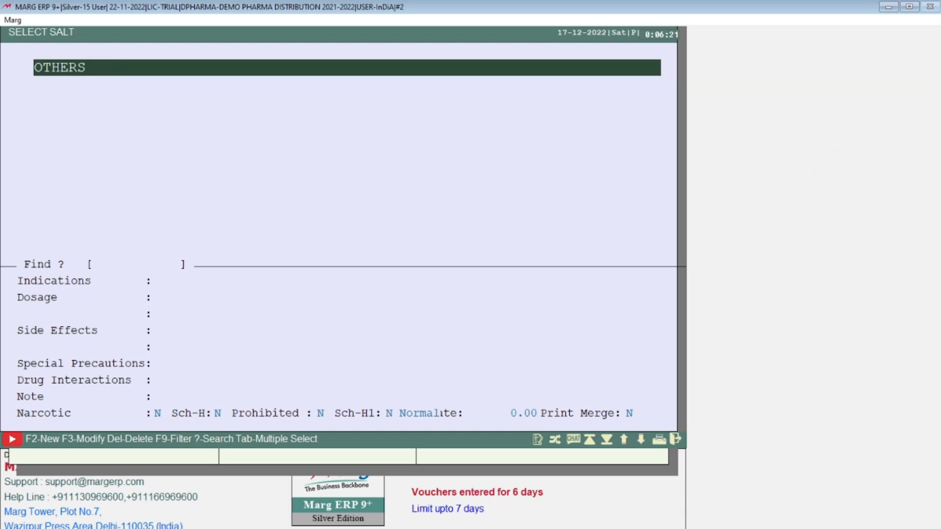
key("Return")
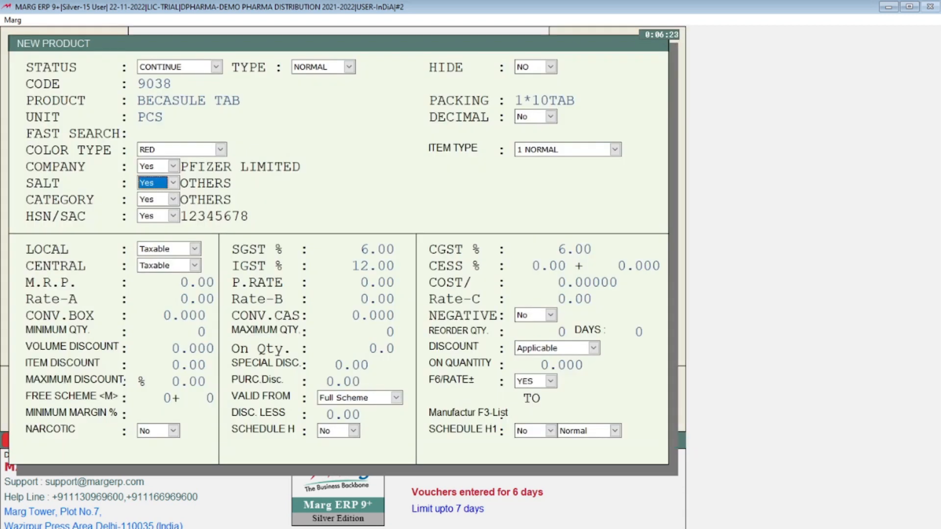
Step: Open the product's category list and its new-category form, cancel the form, and keep OTHERS as the category
left_click(153, 199)
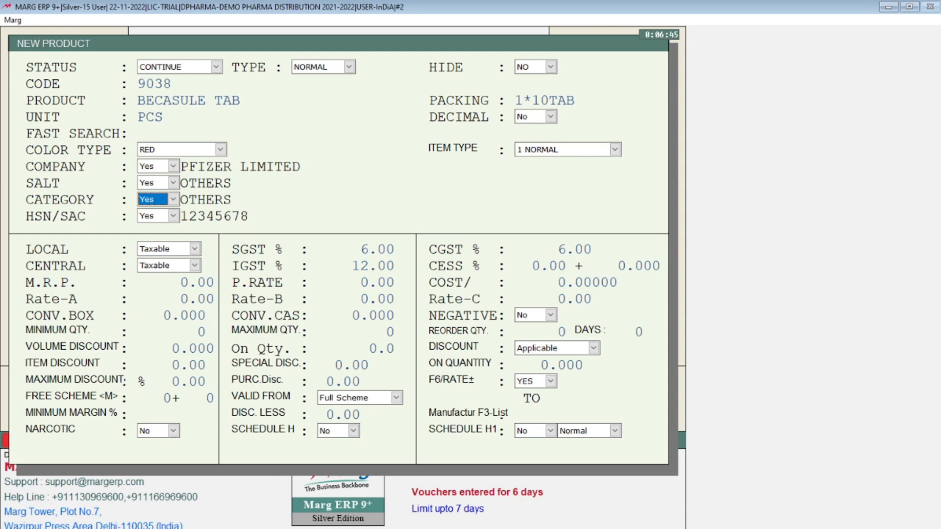
key("alt+Down")
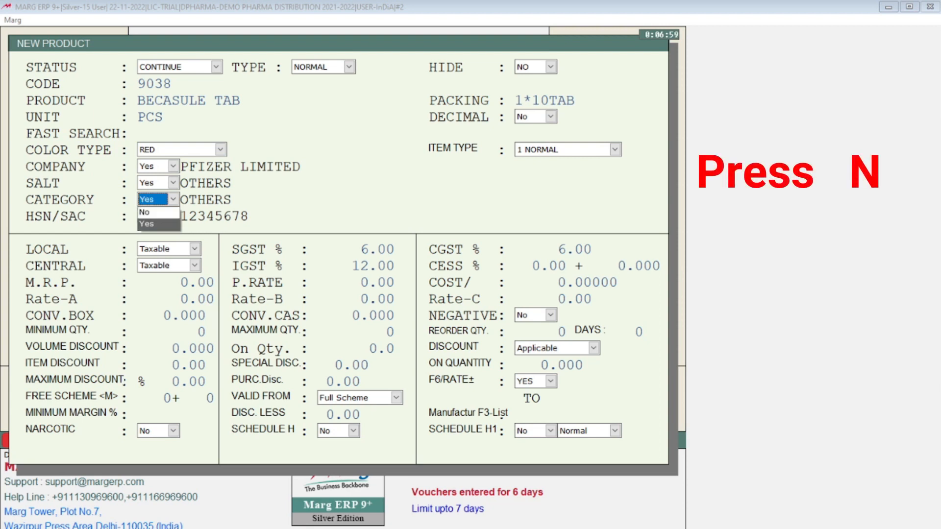
key("n")
key("Return")
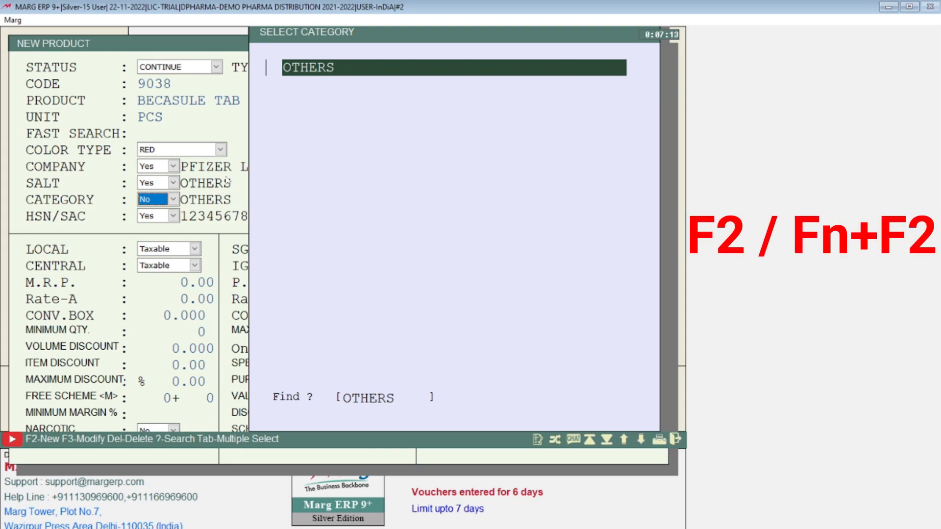
key("F2")
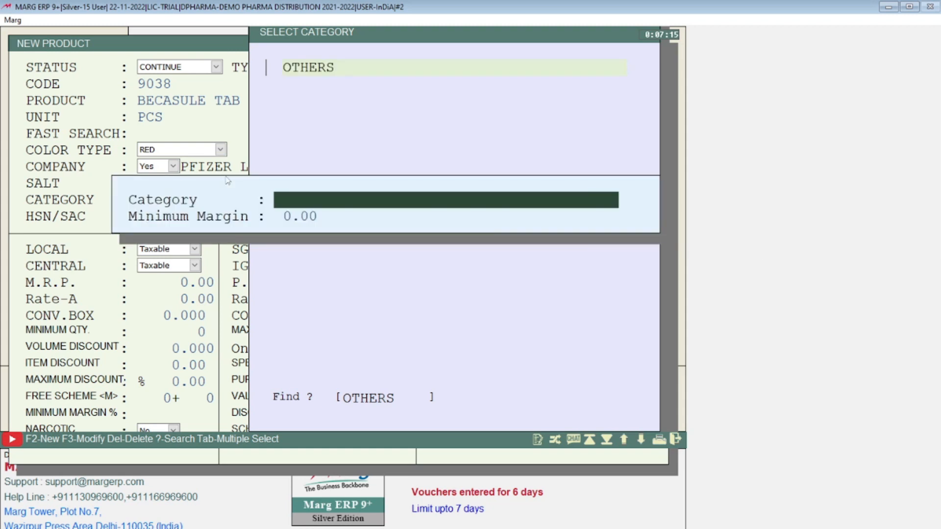
key("Escape")
key("Return")
key("Return")
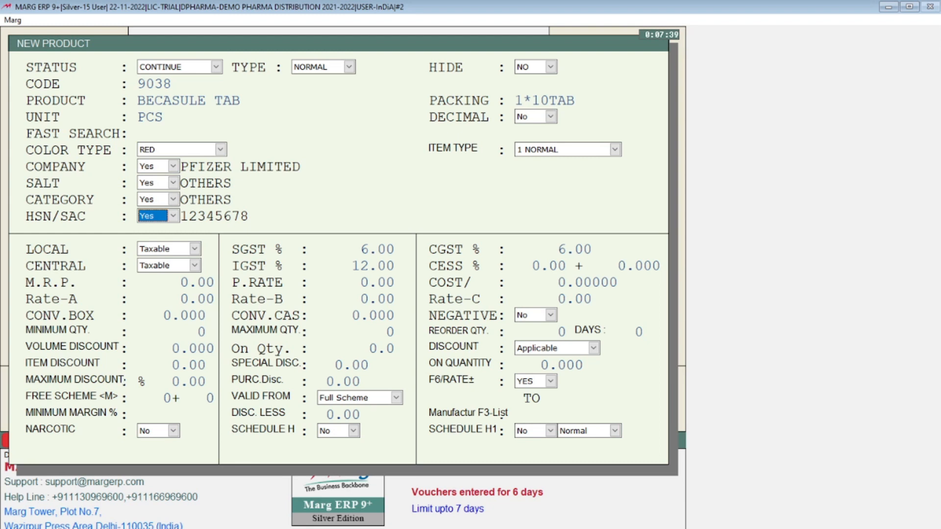
Step: Examine the available HSN/SAC codes and their tax rates in the product's HSN/SAC list
key("Return")
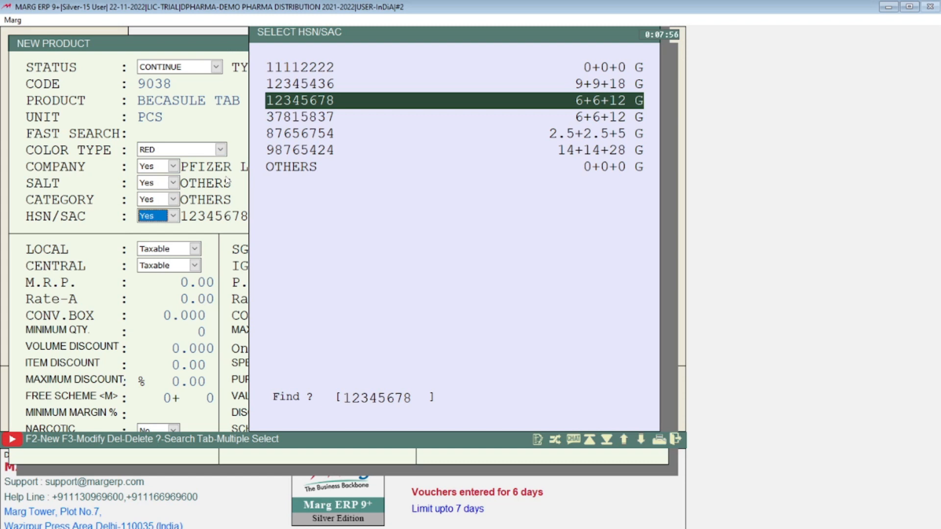
key("Down")
key("Down")
key("Up")
key("Up")
key("Up")
key("Up")
key("Down")
key("Down")
key("Down")
key("Down")
key("Up")
key("Up")
key("Up")
key("Down")
key("Down")
key("Down")
key("Down")
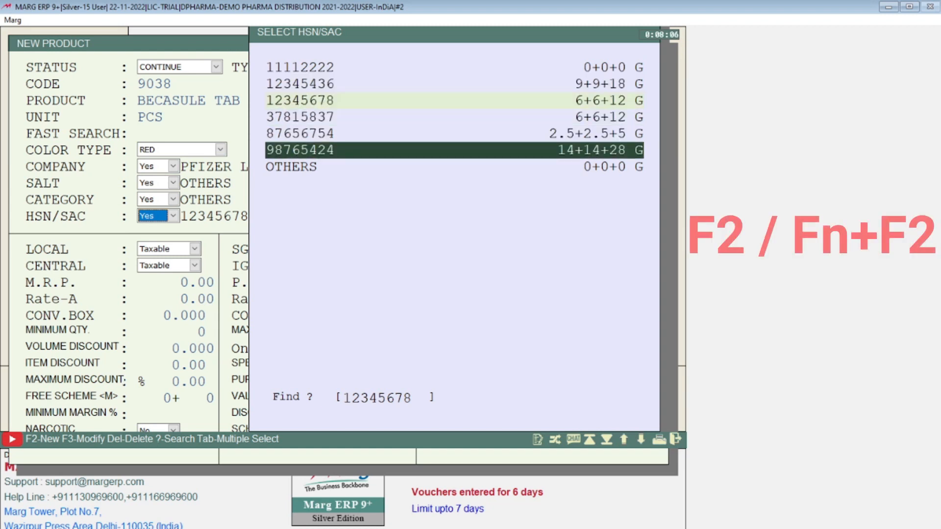
Step: Examine the entry form for a new HSN/SAC code, including its tax fields and type options, and close it without adding one
key("F2")
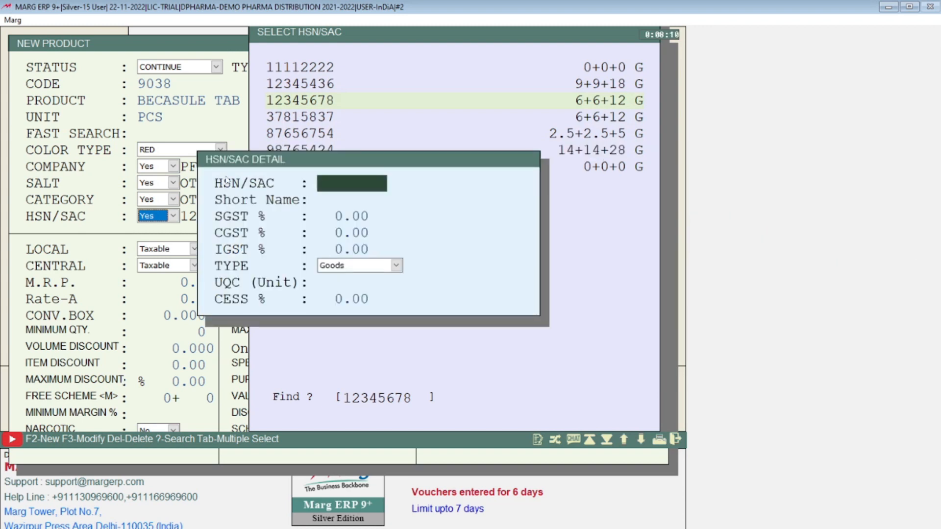
key("Return")
key("Return")
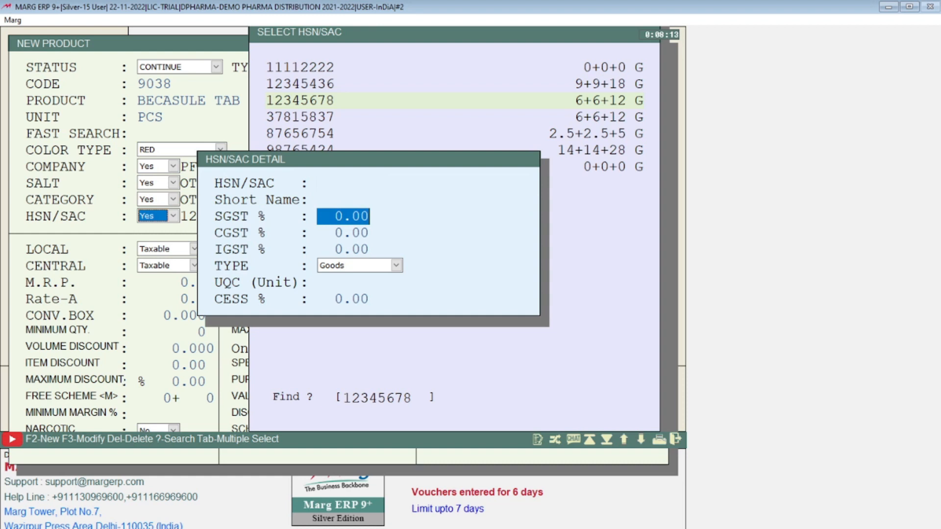
key("Up")
key("Return")
key("Return")
key("Return")
key("Return")
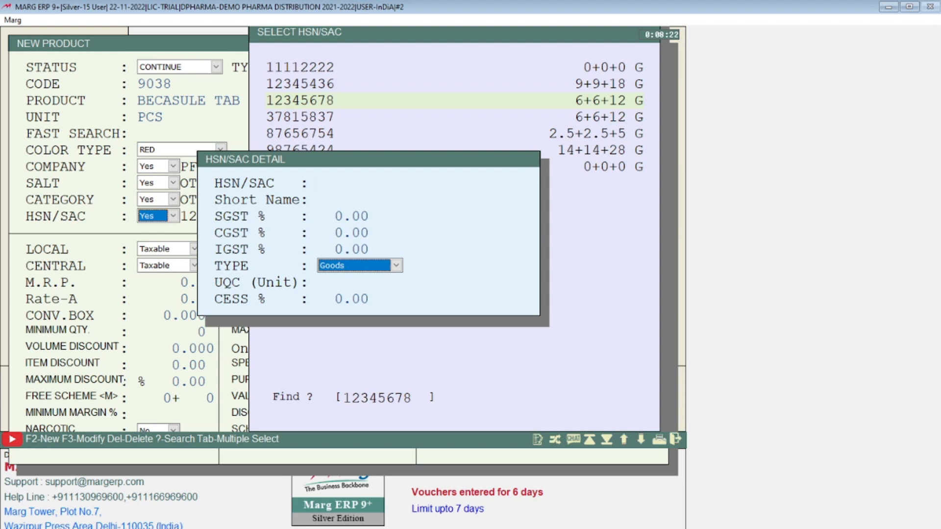
key("space")
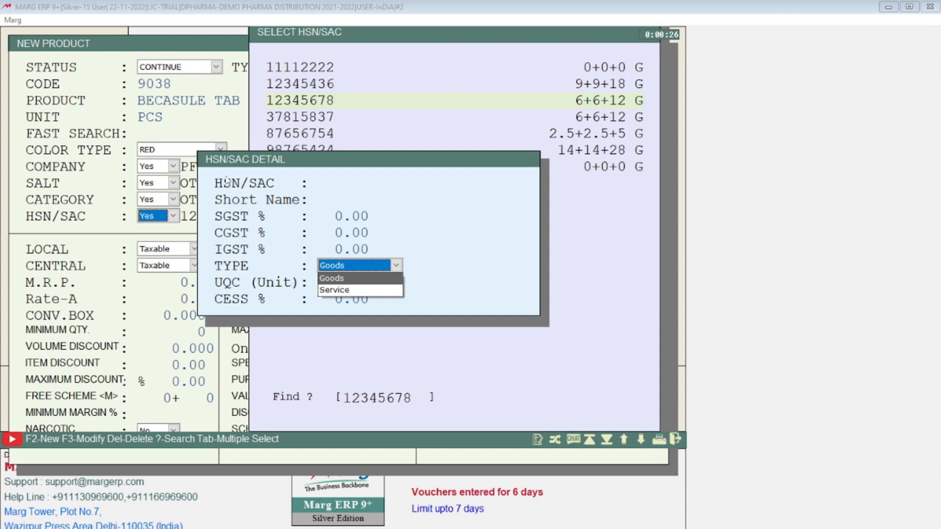
key("Return")
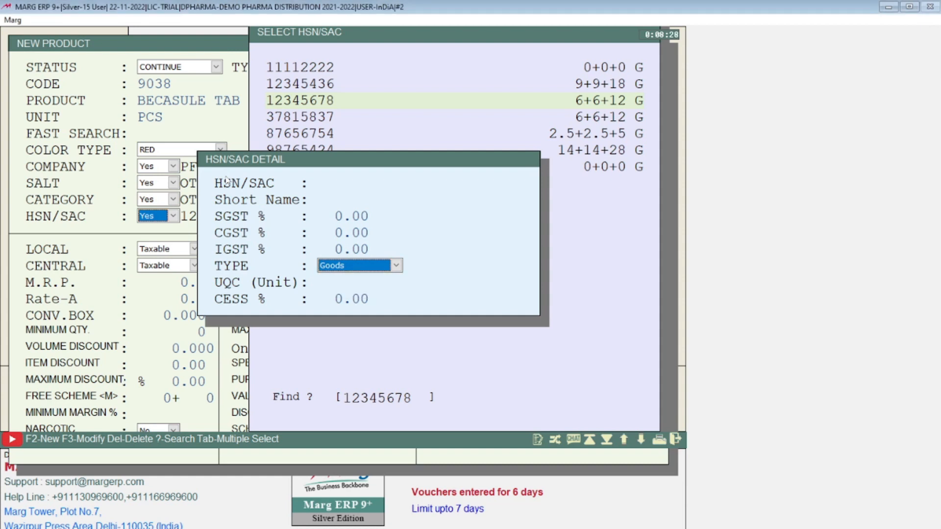
key("Return")
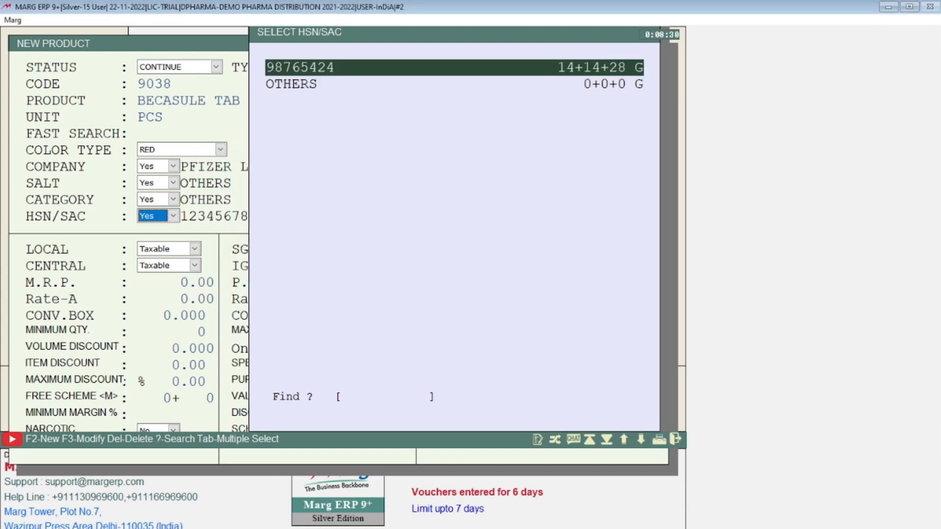
Step: Assign HSN/SAC code 37815837 to the product and move on to the Local tax field
key("Up")
key("Up")
key("Up")
key("Up")
key("Up")
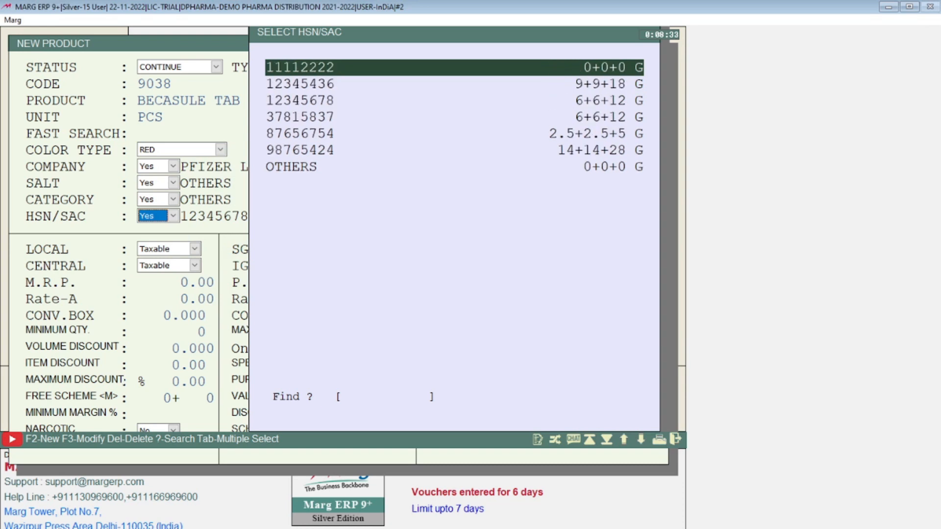
key("Down")
key("Down")
key("Down")
key("Return")
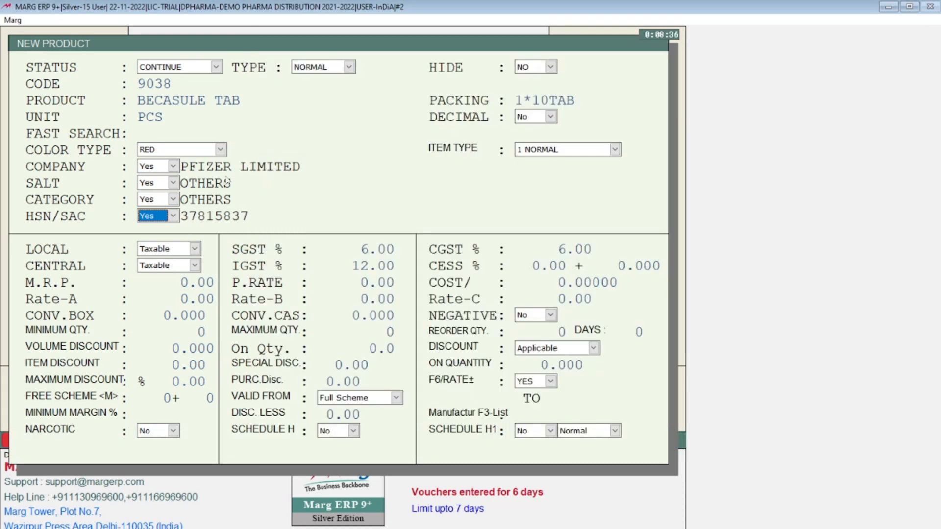
key("Return")
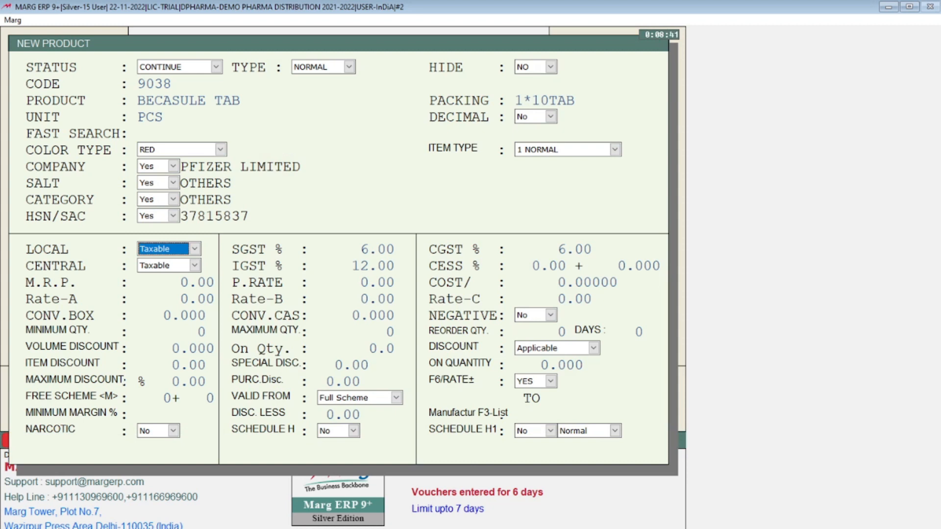
Step: Open the product's Local tax options and keep Taxable
key("alt+Down")
key("Down")
key("Up")
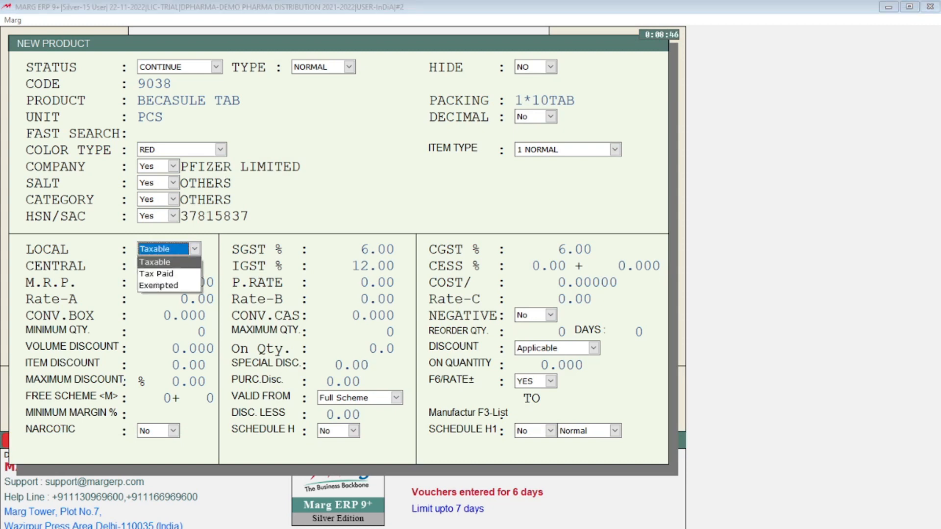
key("Return")
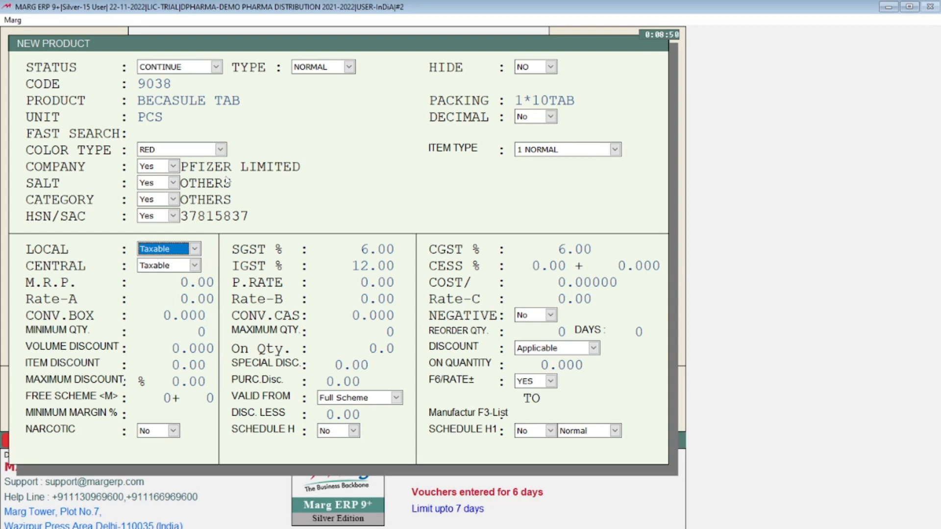
Step: Accept SGST 6.00, CGST 6.00, Central Taxable, IGST 12.00 and zero cess, moving on to the M.R.P. field
key("Return")
key("Return")
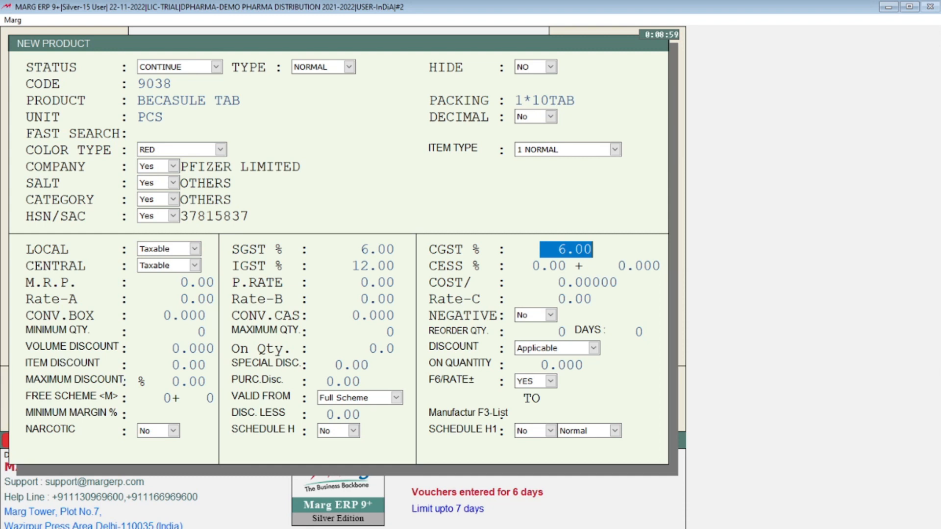
key("Return")
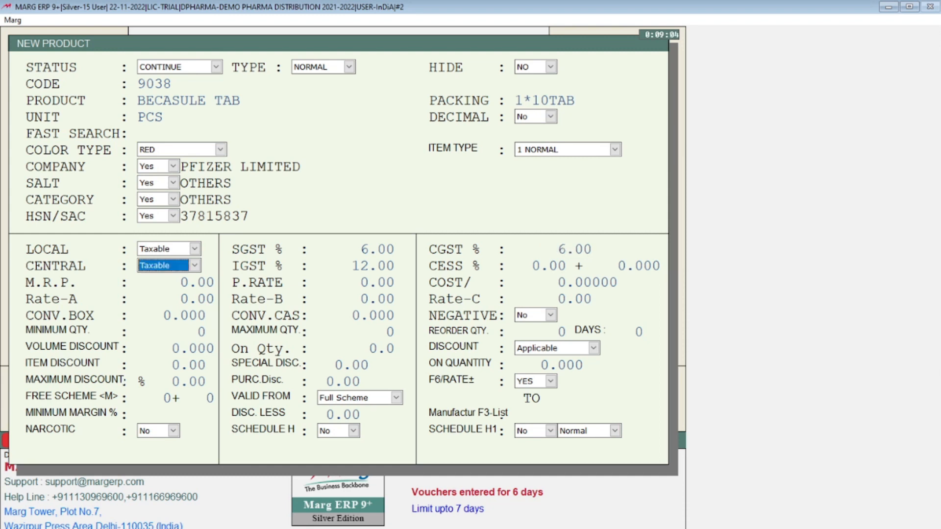
key("Return")
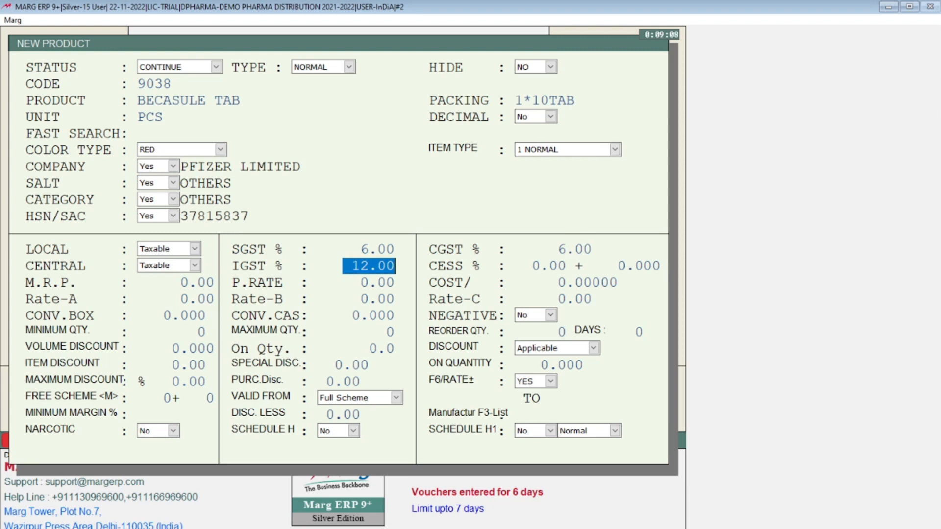
key("Return")
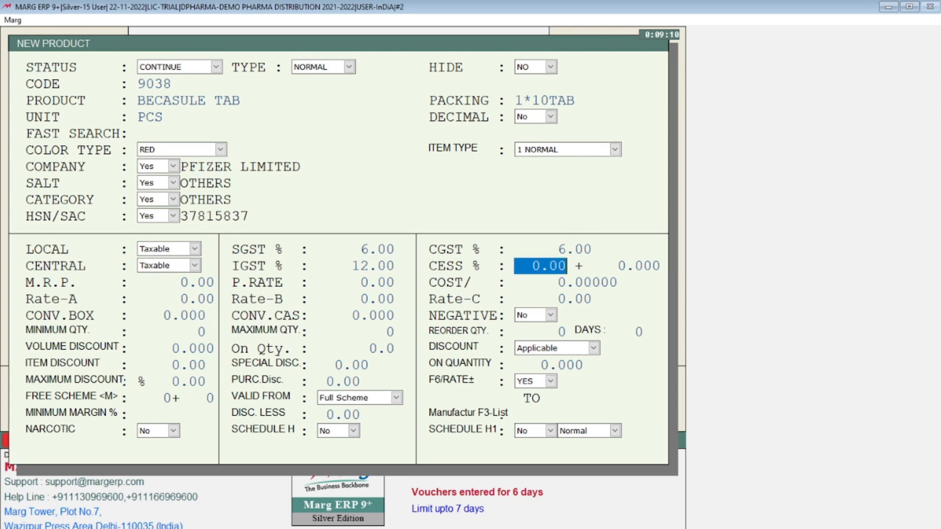
key("Return")
key("Return")
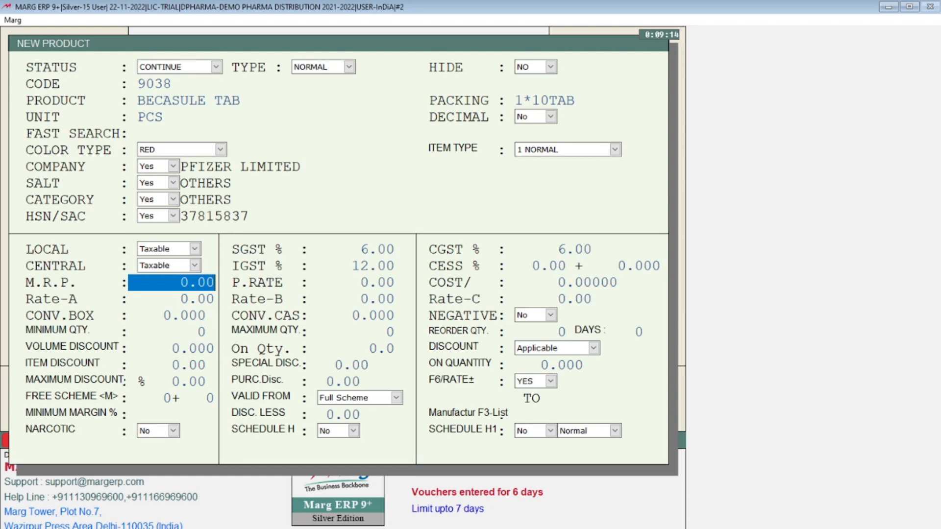
Step: Set the product's M.R.P. to 100 and purchase rate to 80, leaving Cost, Rate-A and Rate-B at zero
type("100")
key("Return")
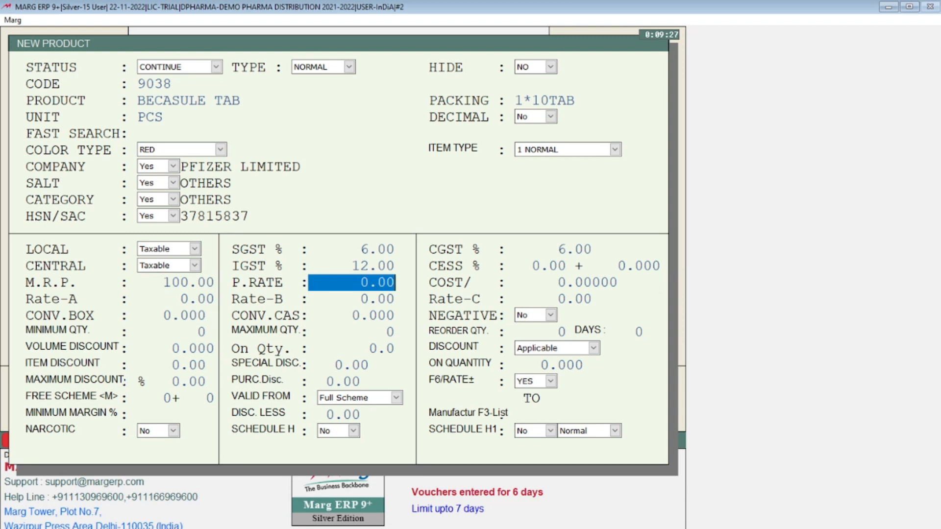
type("80")
key("Return")
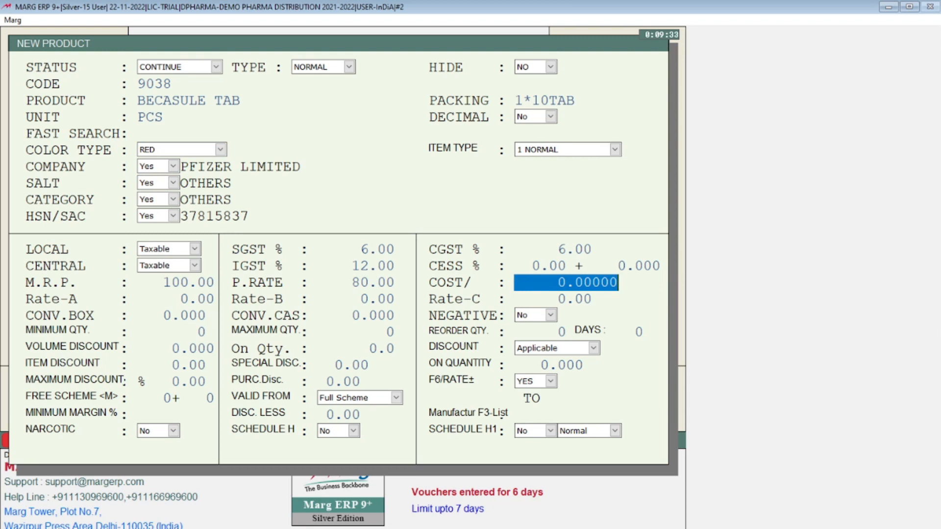
key("Return")
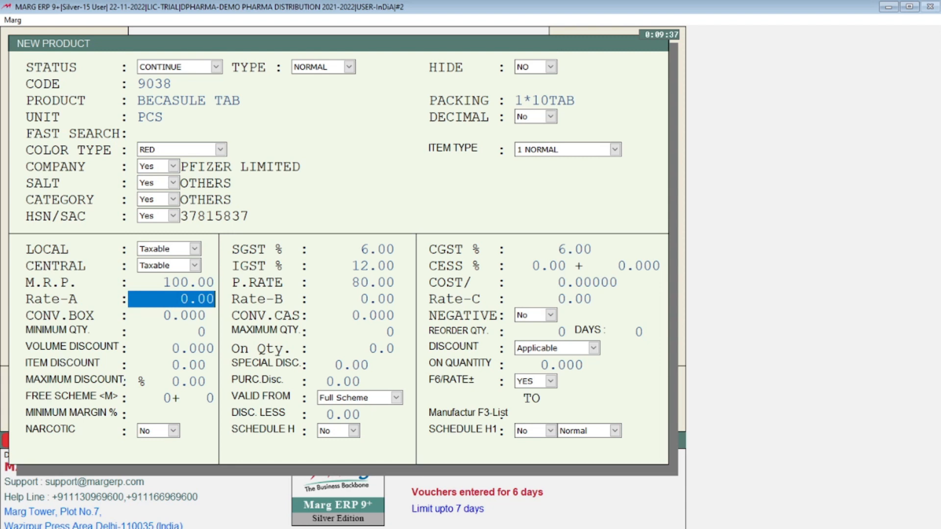
key("Return")
key("Return")
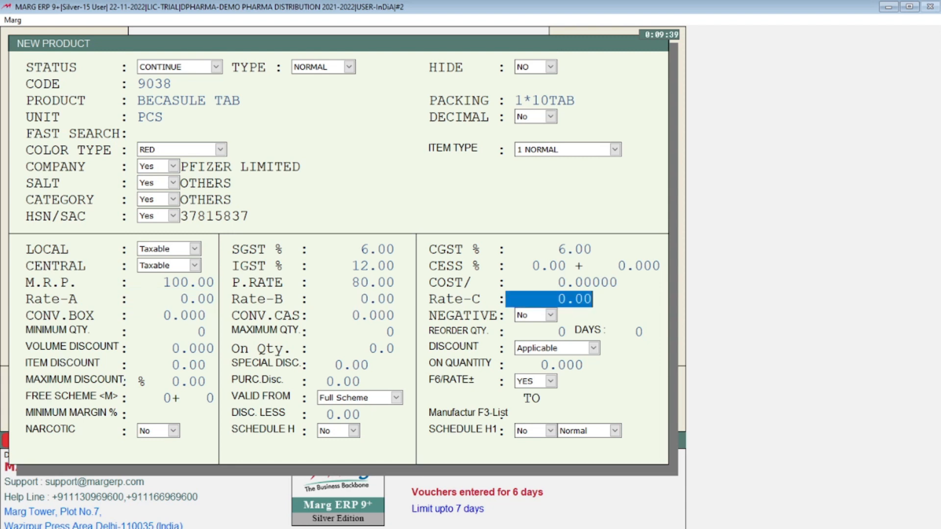
Step: Review the product's Cost, Rate-A, Rate-B and Rate-C fields without entering any values
key("Up")
key("Up")
key("Up")
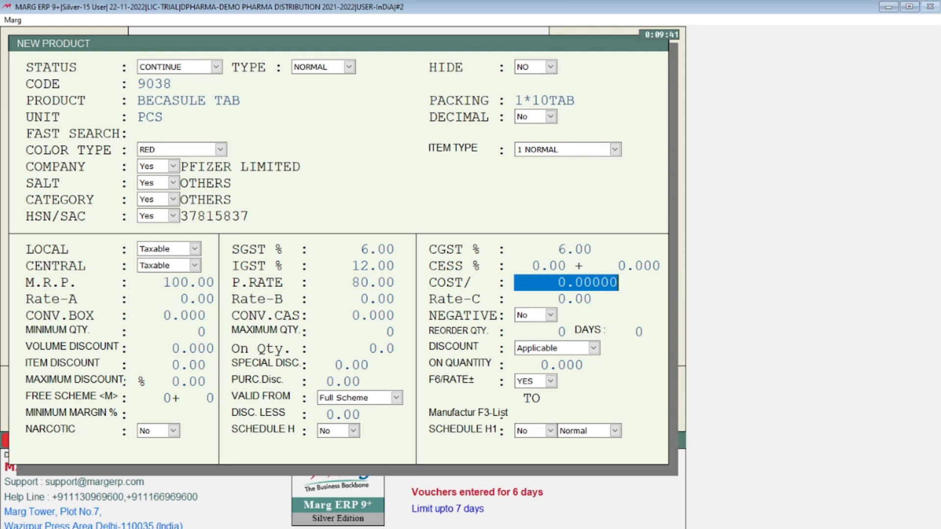
key("Down")
key("Return")
key("Return")
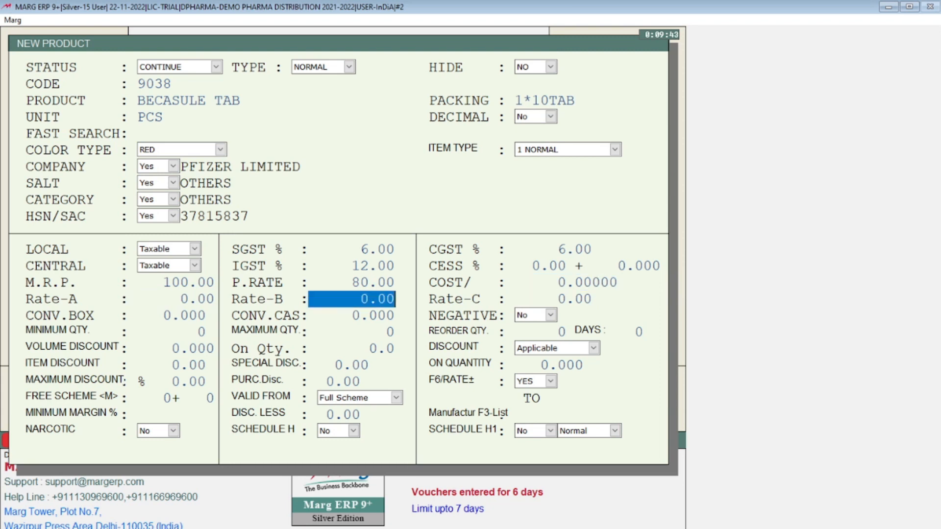
key("Up")
key("Up")
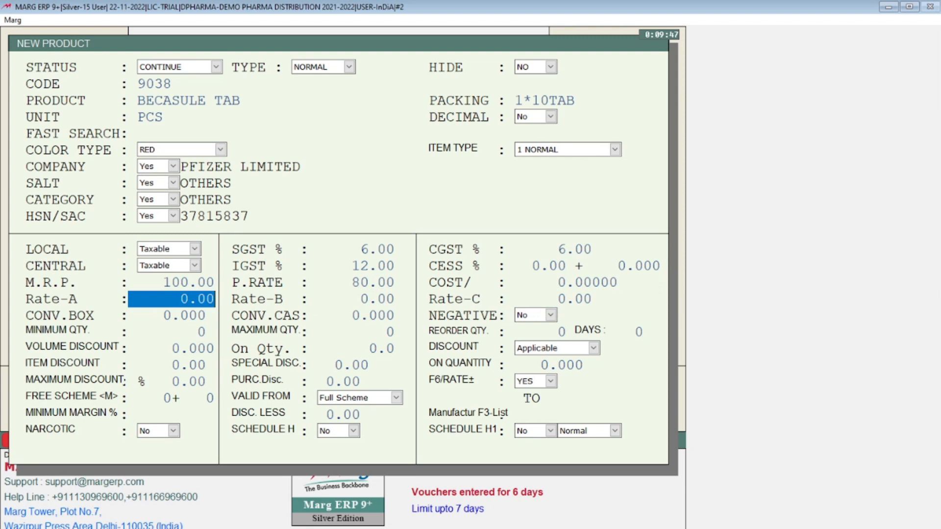
key("Return")
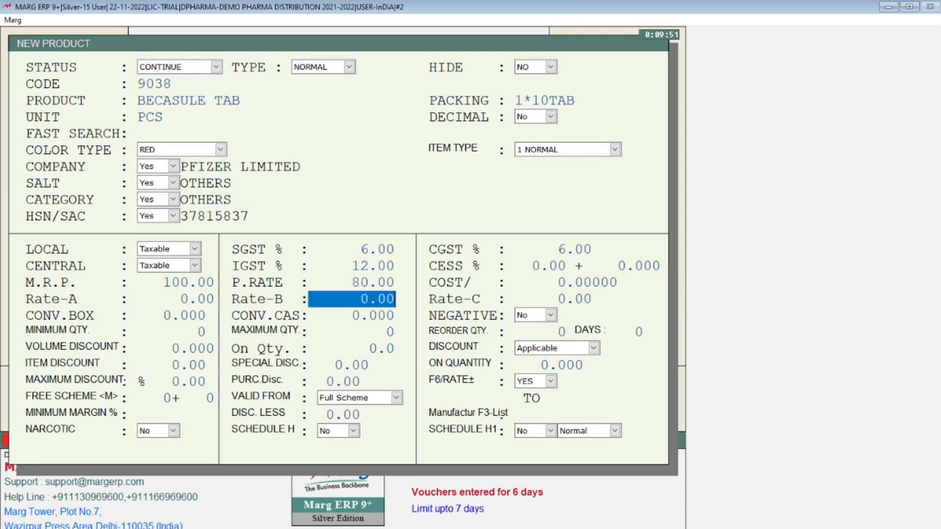
key("Return")
key("Return")
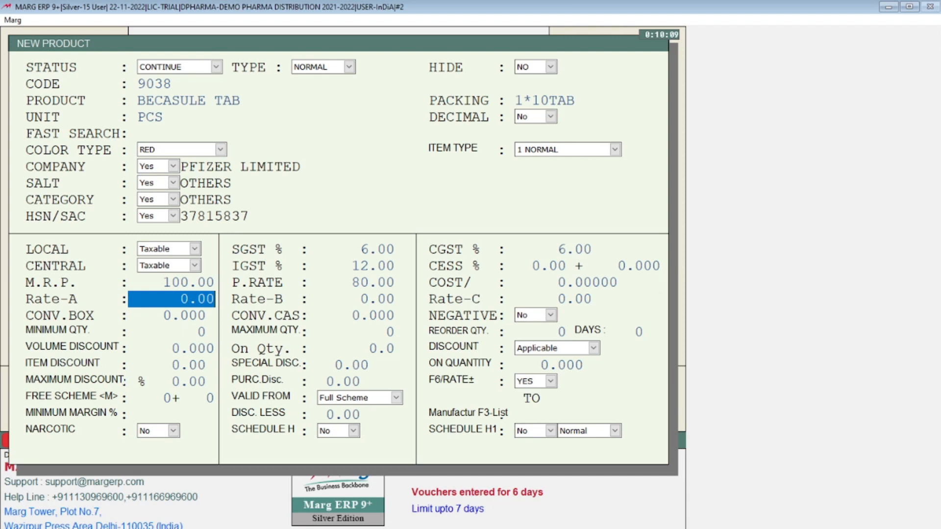
Step: Set the product's Rate-A to 90, leaving Rate-B and Rate-C at zero
type("90")
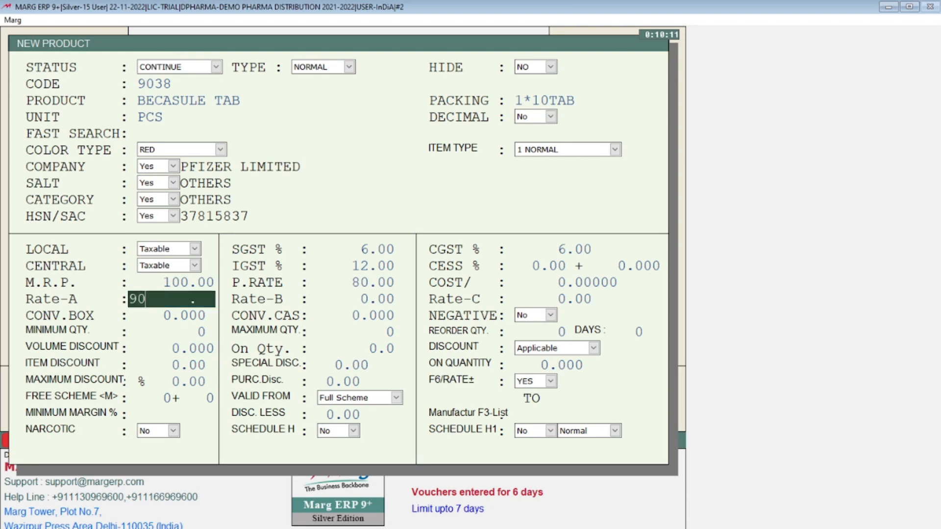
key("Return")
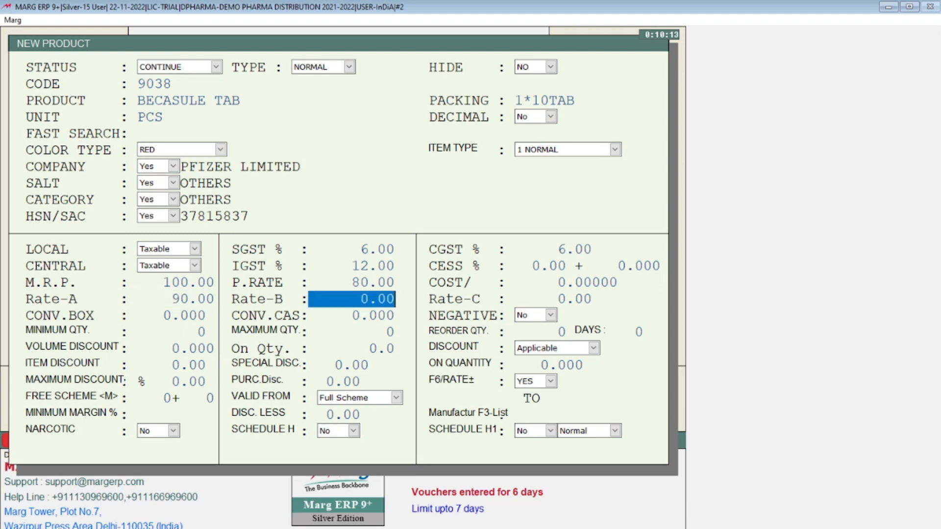
key("Return")
key("Return")
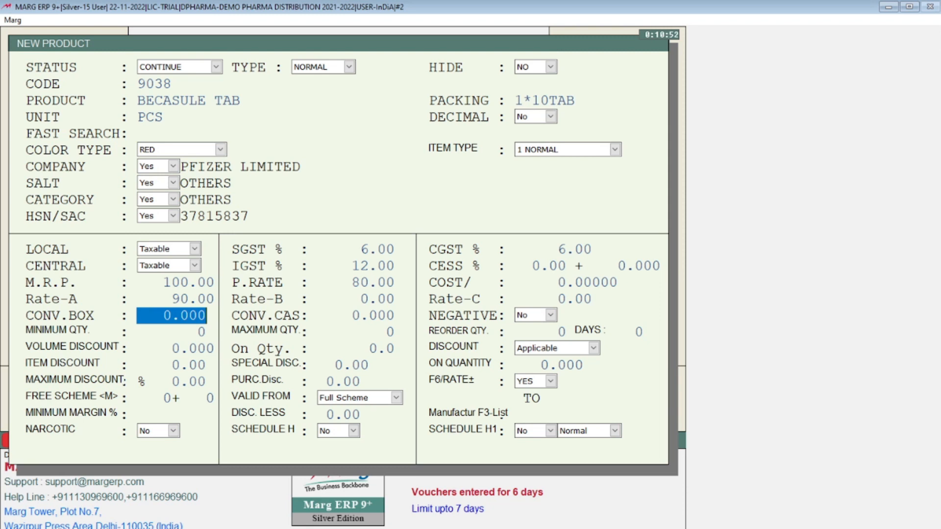
Step: Leave the box and case conversions at zero and keep the Negative option set to No
left_click(360, 315)
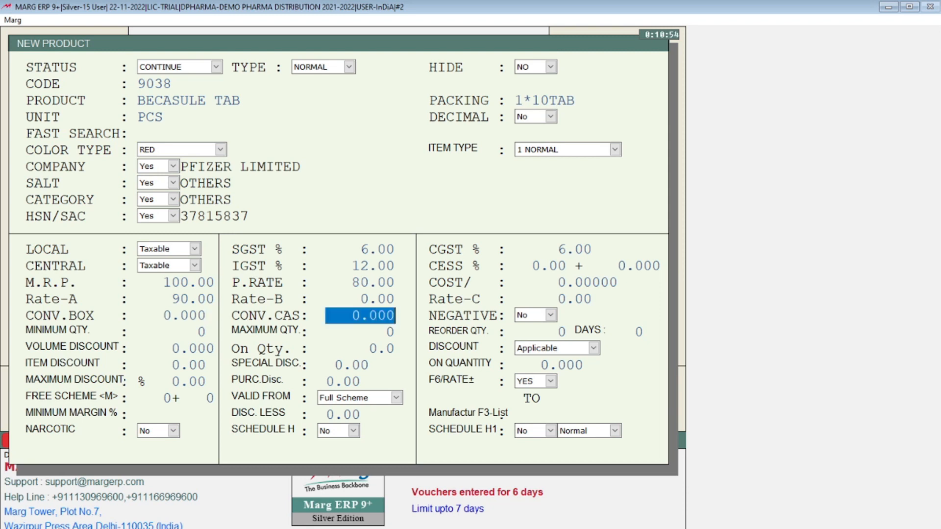
left_click(532, 315)
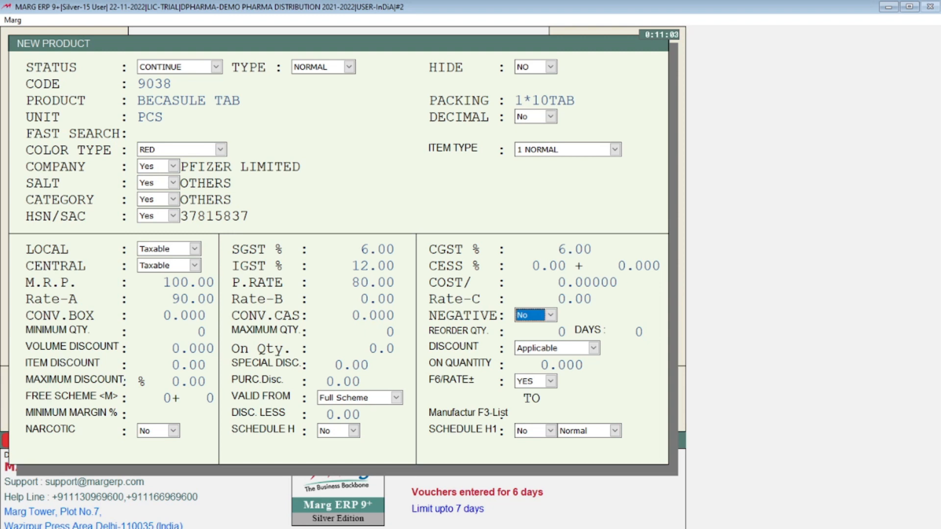
key("alt+Down")
key("Up")
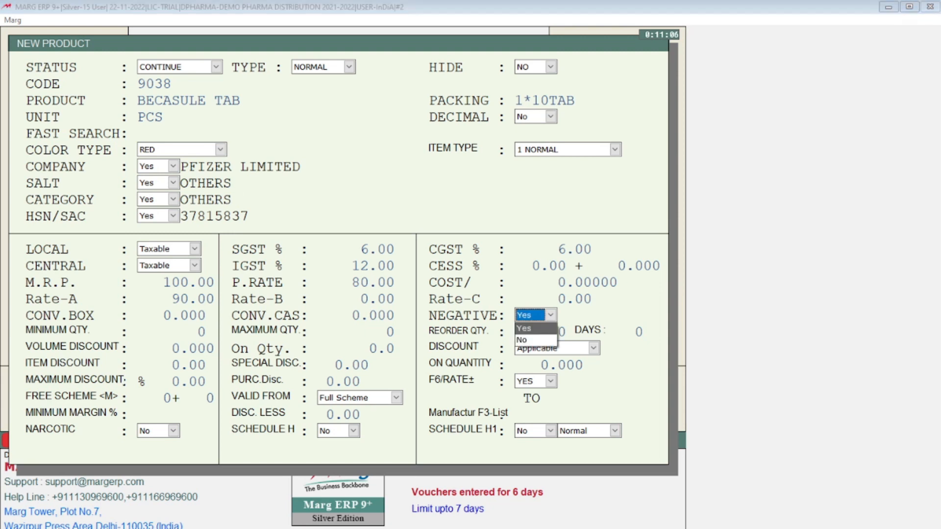
key("Down")
key("Return")
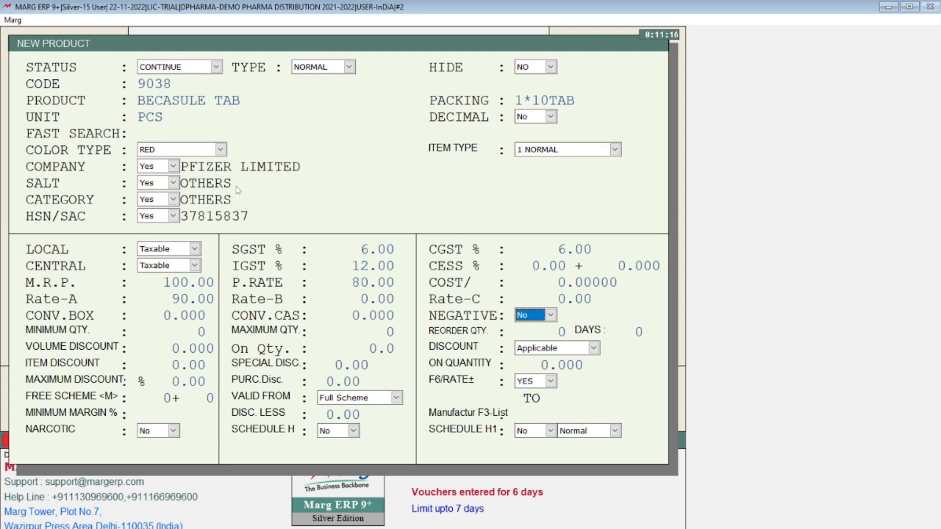
Step: Set the product's minimum quantity to 100 and maximum quantity to 200
key("Return")
type("100")
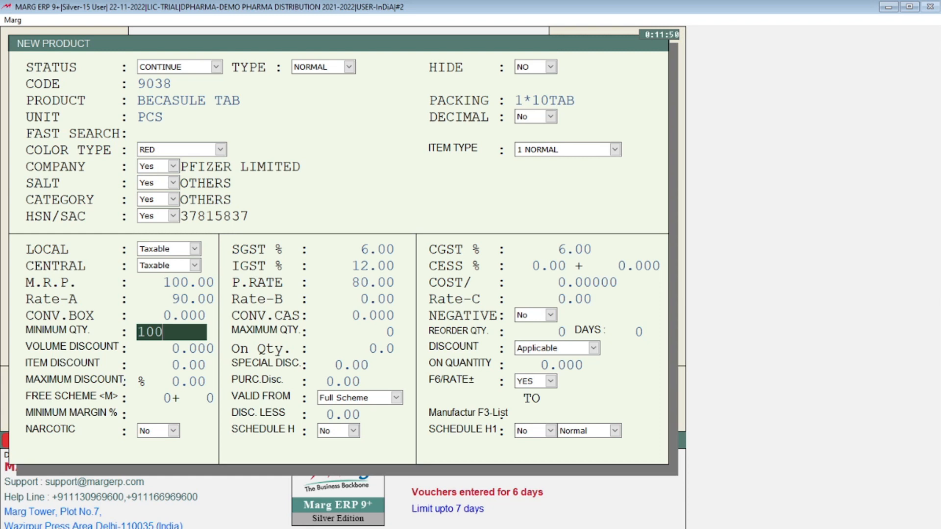
key("Return")
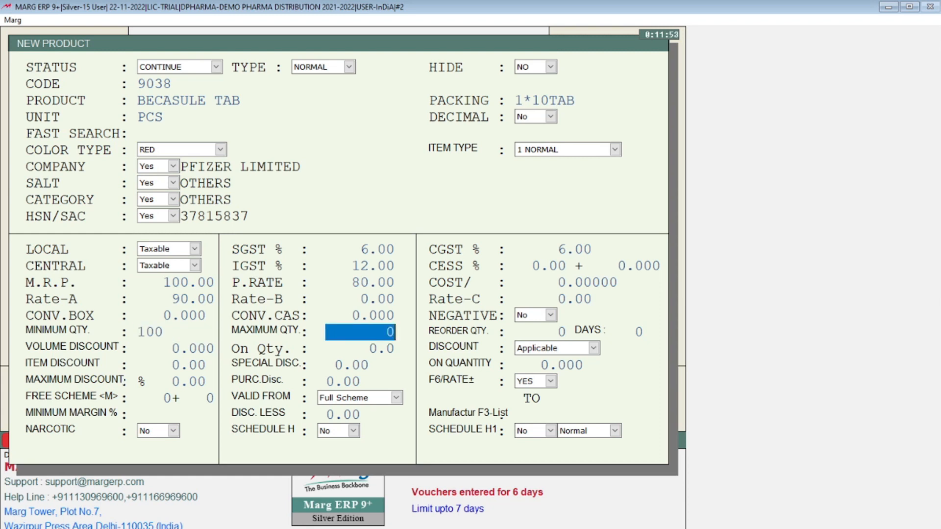
type("200")
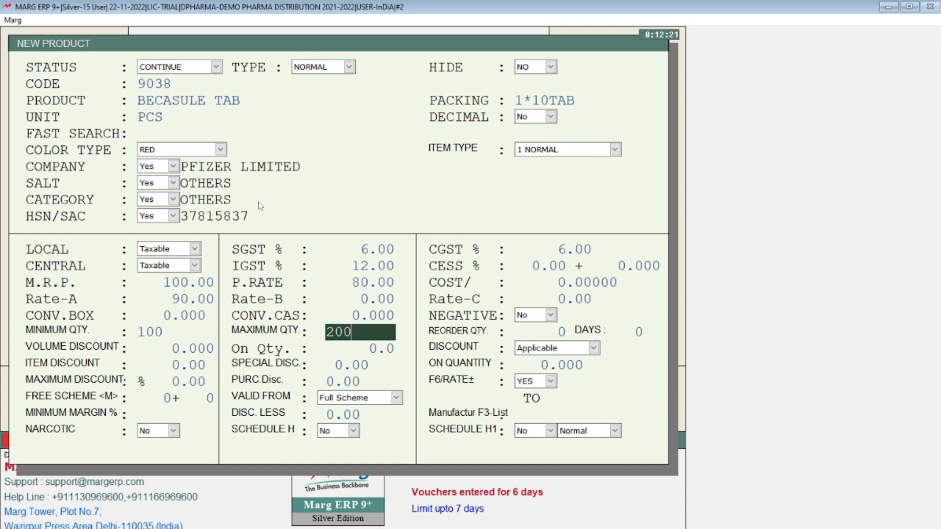
key("Return")
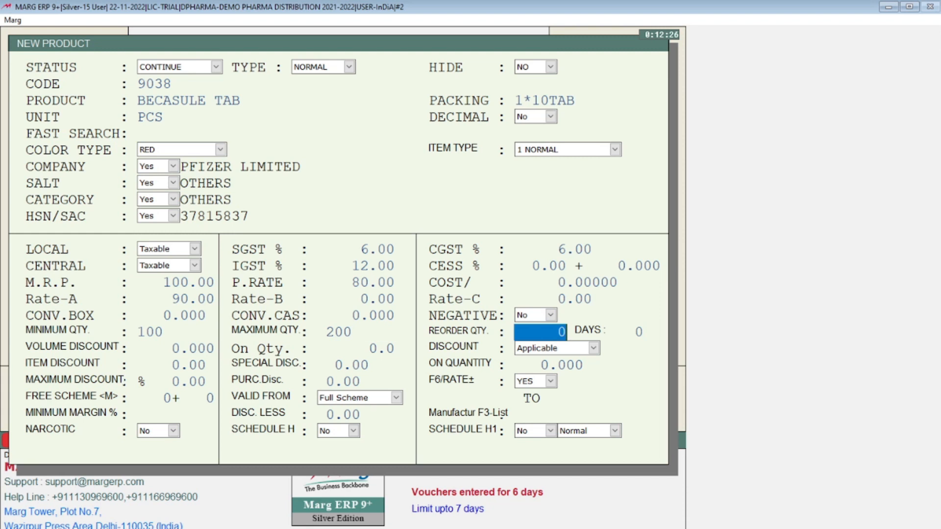
Step: Set the product's reorder quantity to 59 and the reorder days to 15
type("100")
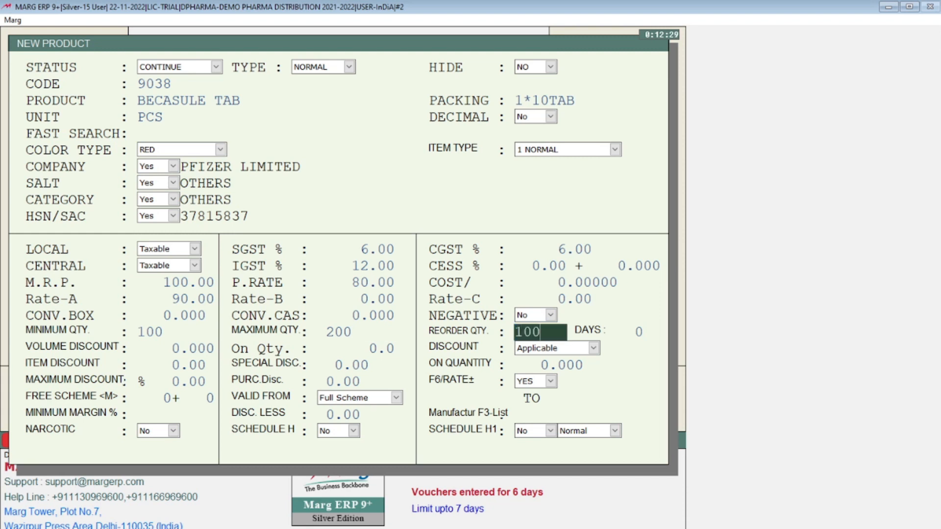
key("BackSpace")
key("BackSpace")
key("BackSpace")
type("59")
key("Return")
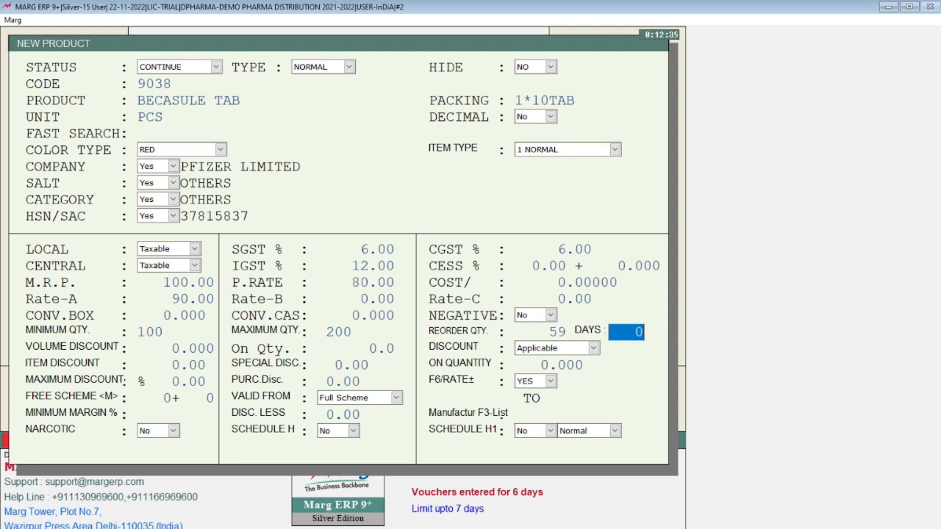
type("15")
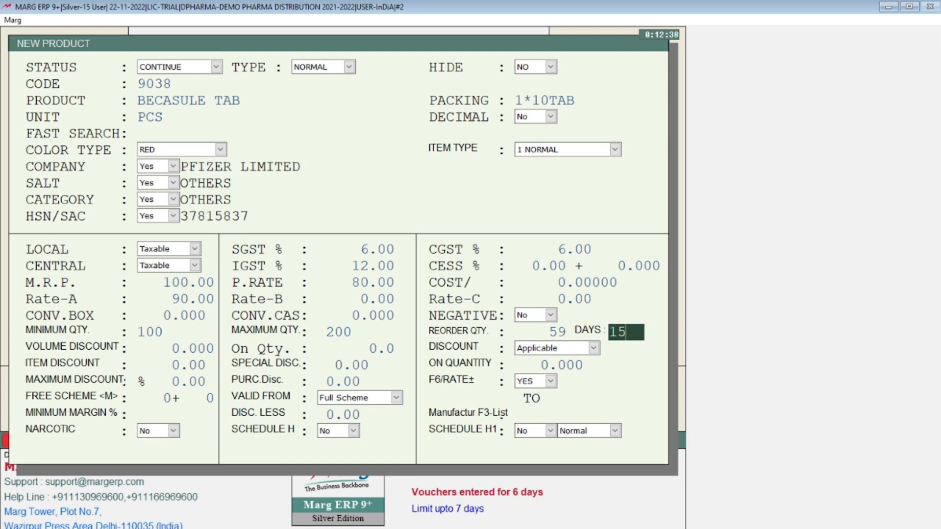
key("Return")
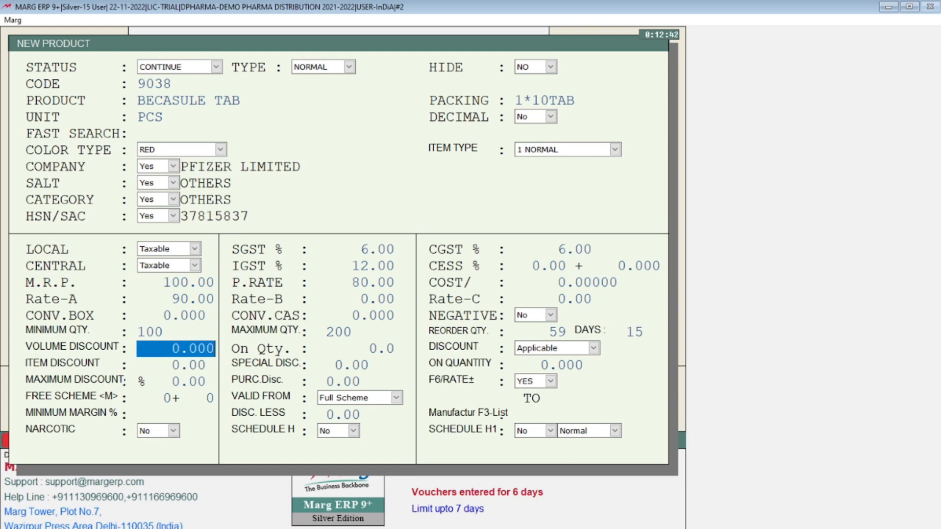
Step: Try a volume discount of 80 on a quantity of 50
type("80 .")
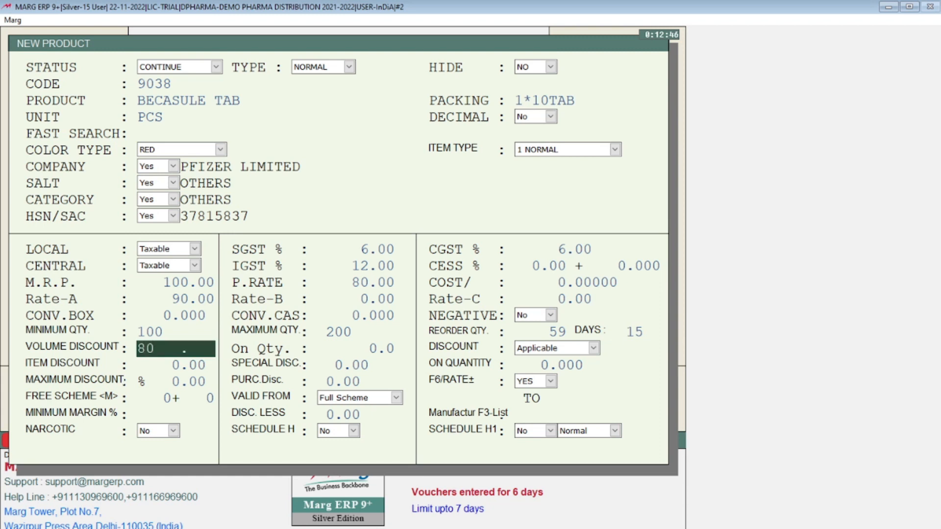
key("Return")
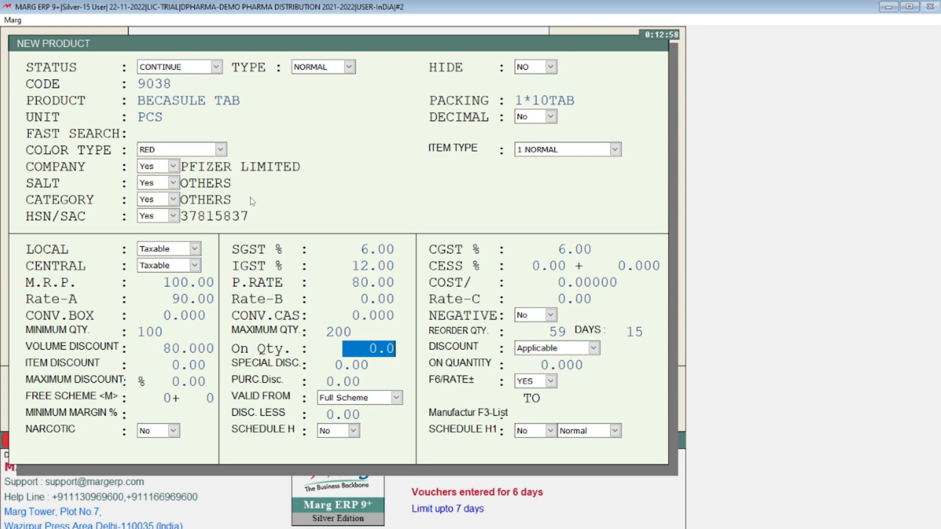
type("50")
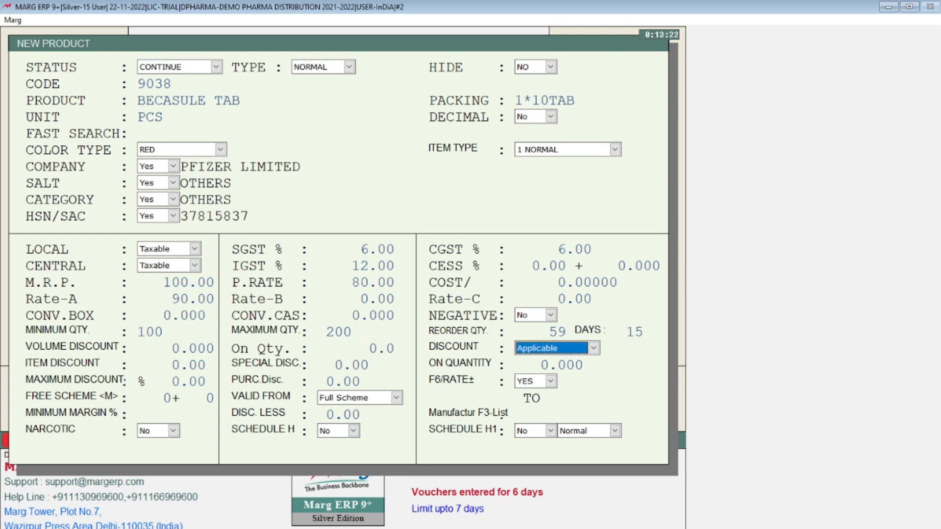
Step: Go through the product's Discount options and keep Applicable
key("Return")
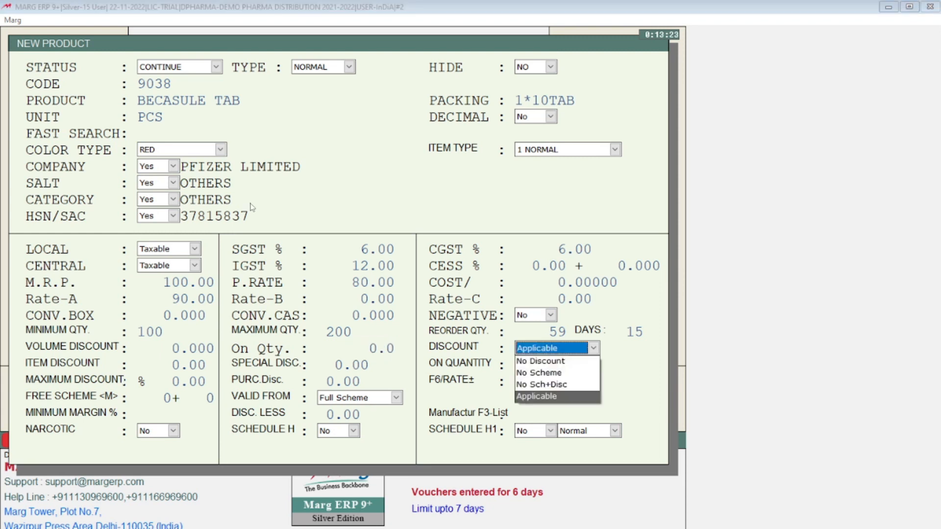
key("Up")
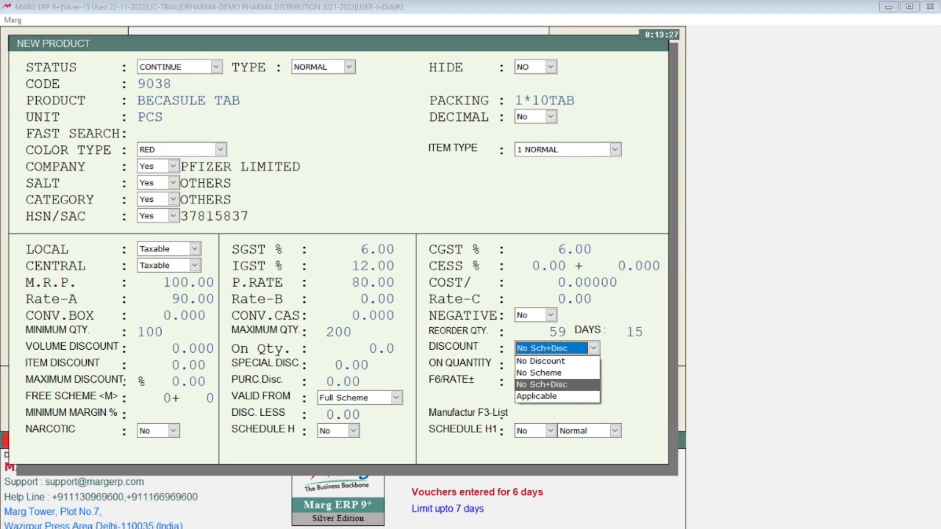
key("Up")
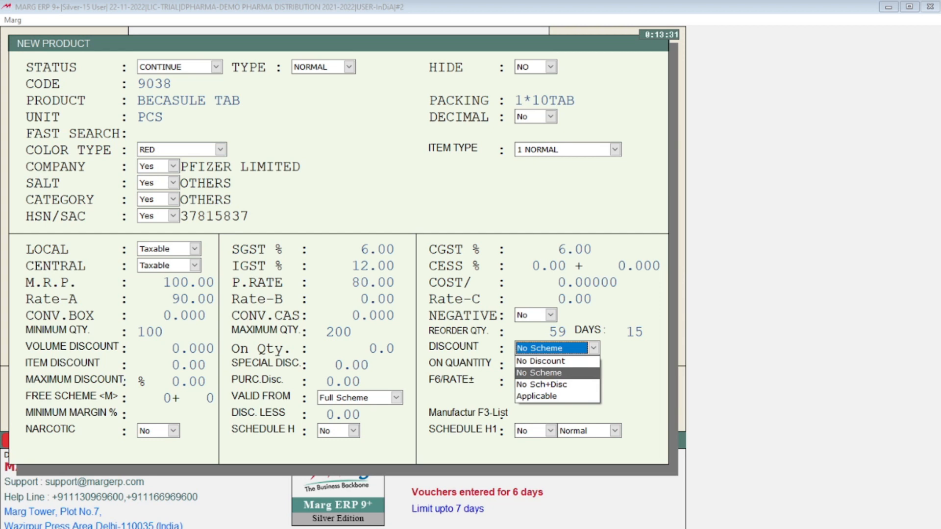
key("Up")
key("Down")
key("Down")
key("Down")
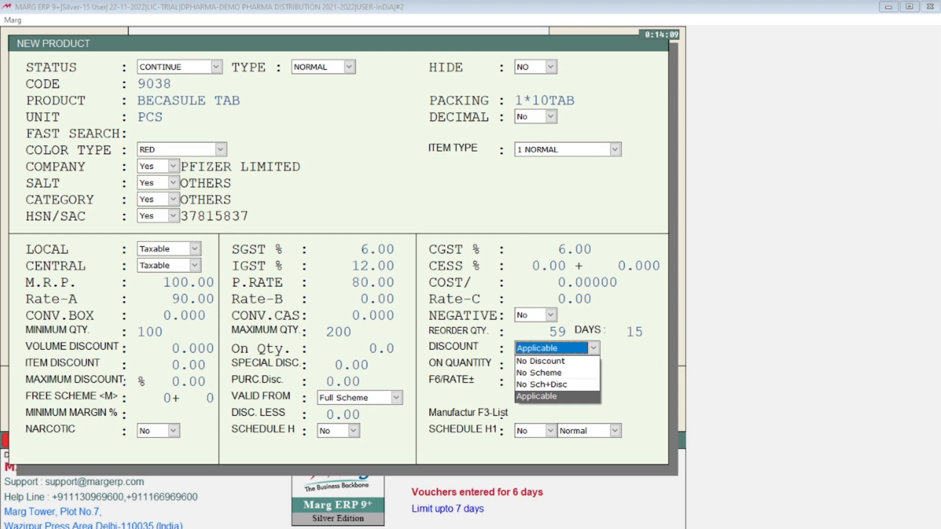
key("Return")
Step: Set the item discount to 10 and the special discount to 20
key("Return")
type("10")
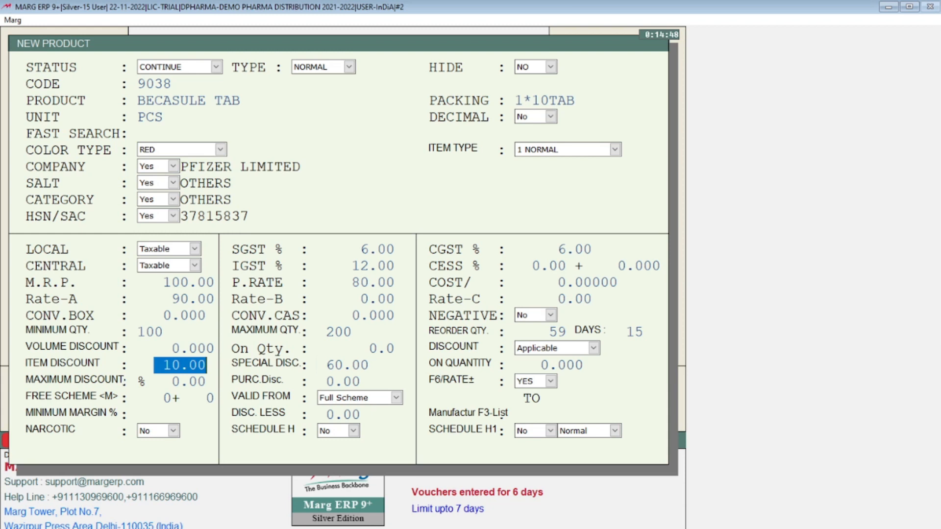
key("Return")
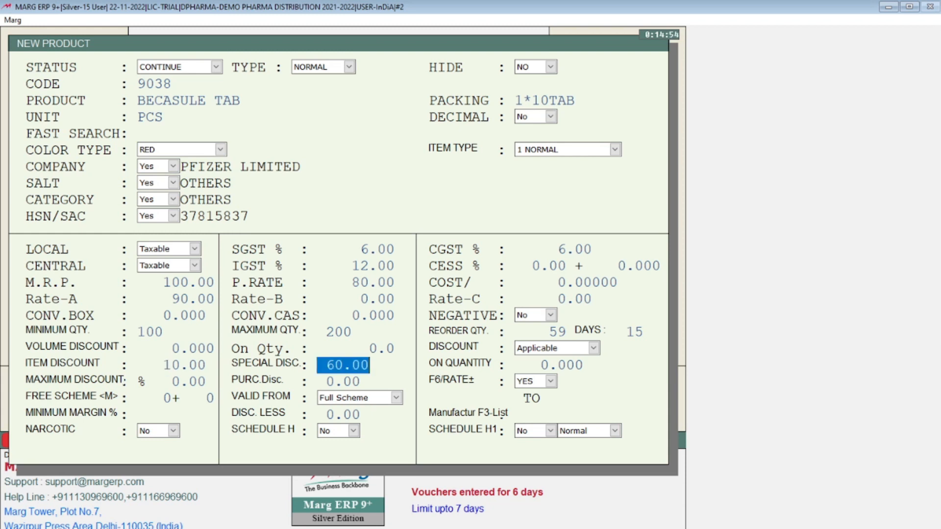
key("BackSpace")
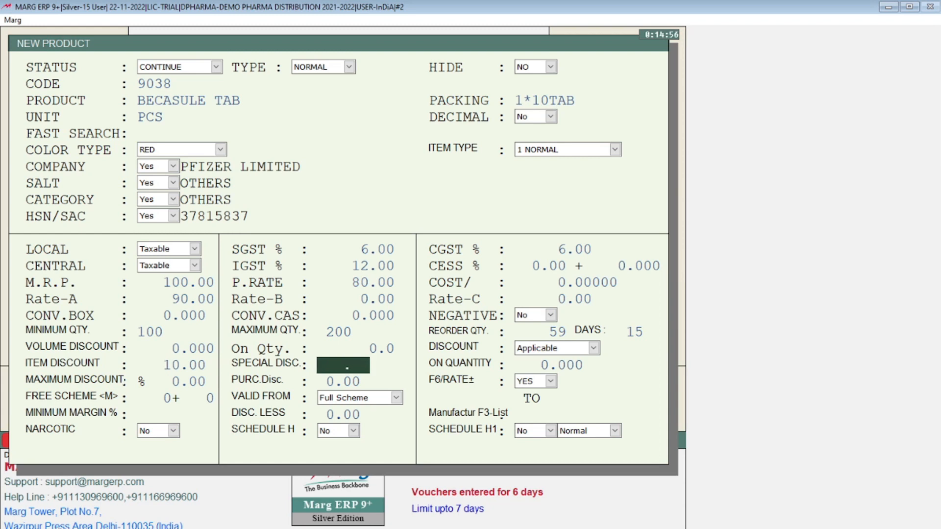
type("20")
key("Return")
key("Up")
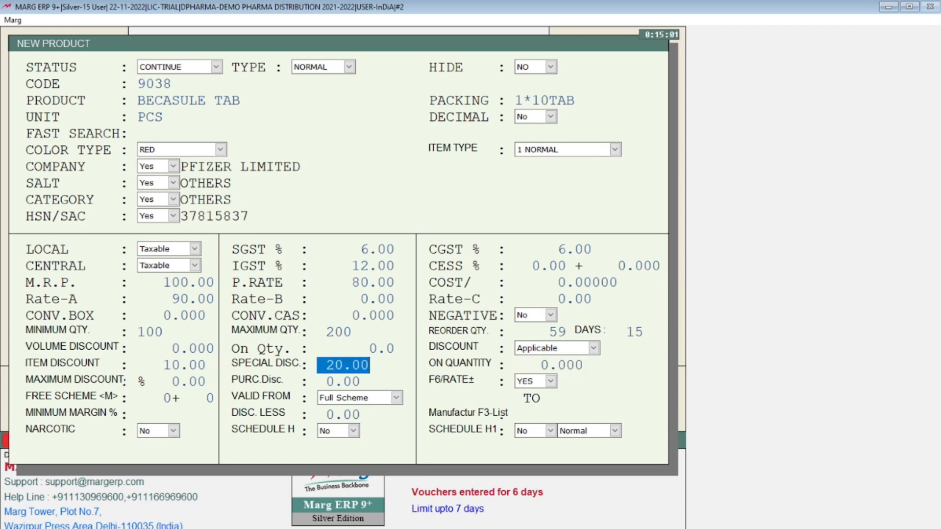
key("Return")
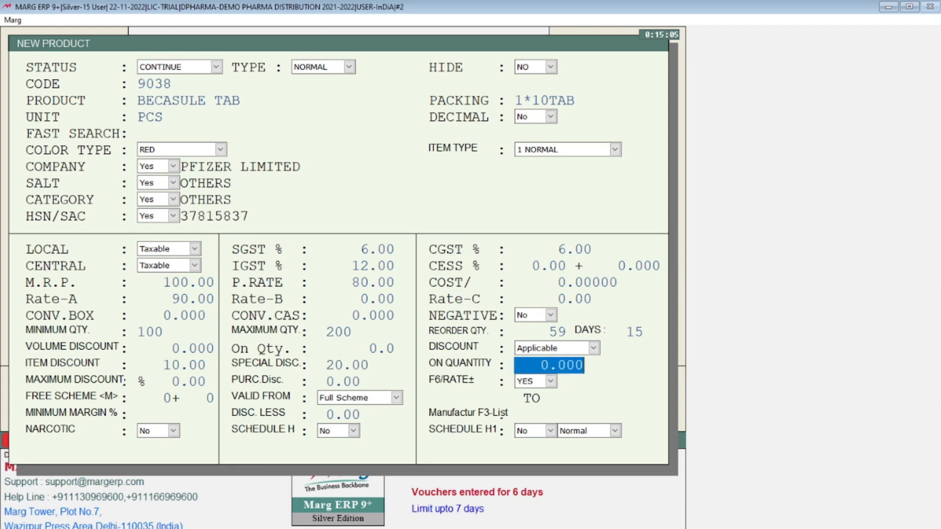
Step: Set the product's On Quantity value for the discount to 80
type("80")
key("BackSpace")
key("BackSpace")
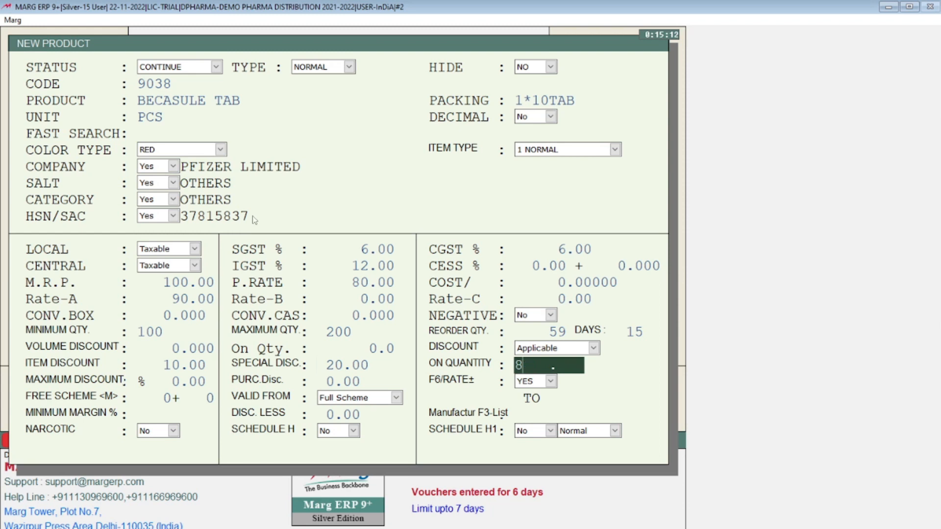
type("80")
key("Return")
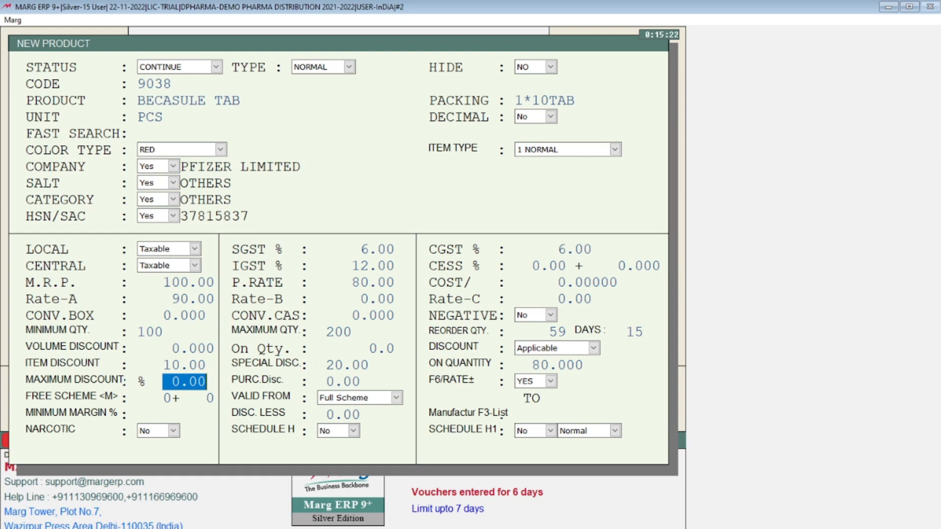
Step: Set the maximum discount to 30% and leave the purchase discount at its default
type("30.")
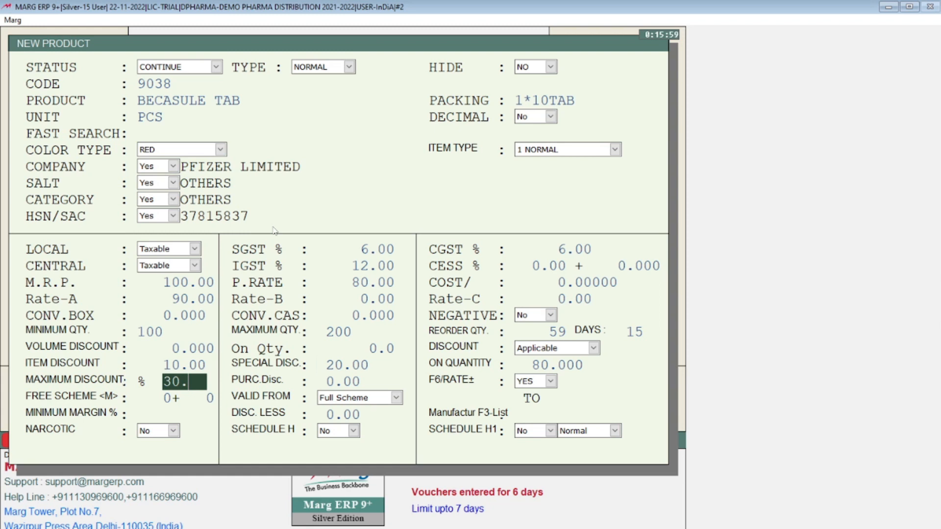
key("Return")
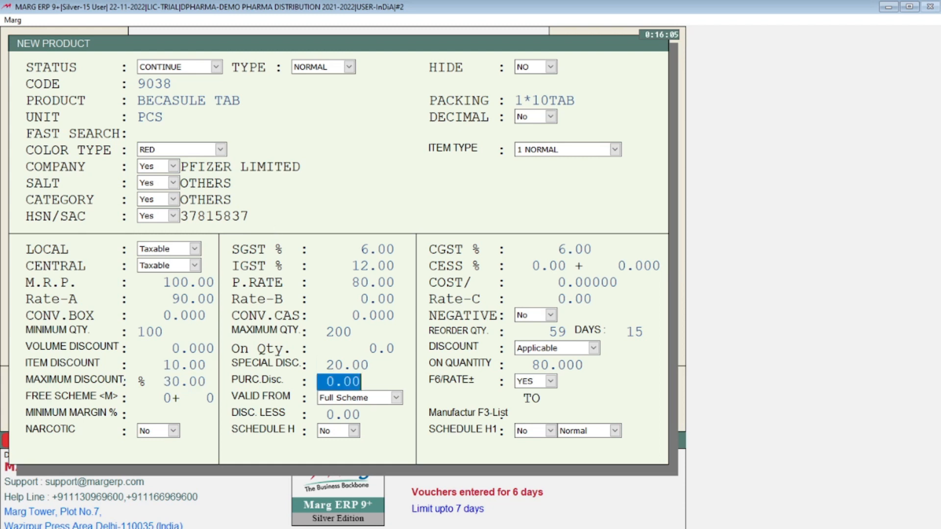
key("Return")
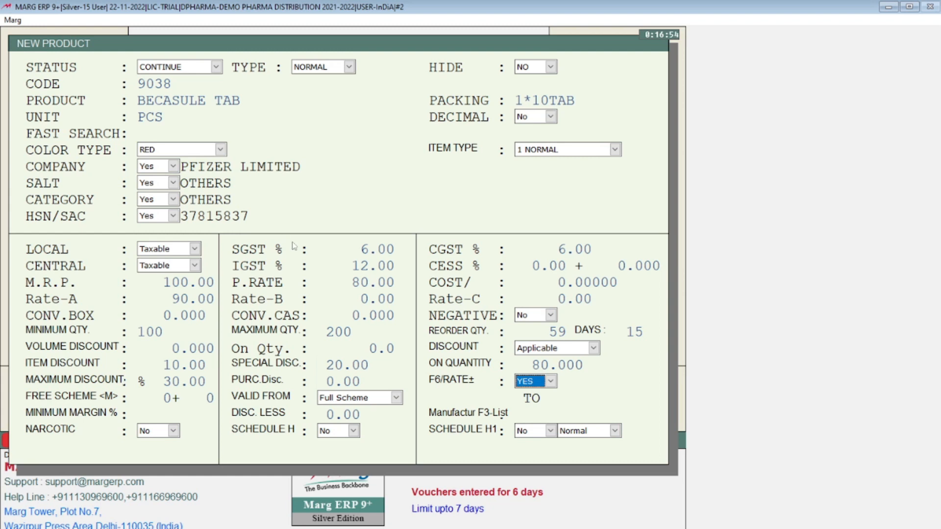
Step: Go through the product's F6/RATE± options and keep Yes
key("alt+Down")
key("Up")
key("Up")
key("Down")
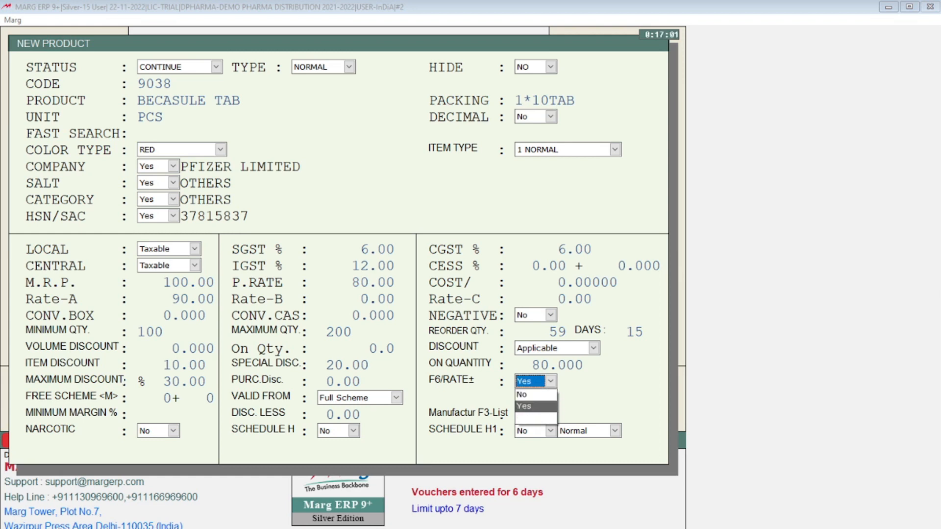
key("Up")
key("Down")
key("Return")
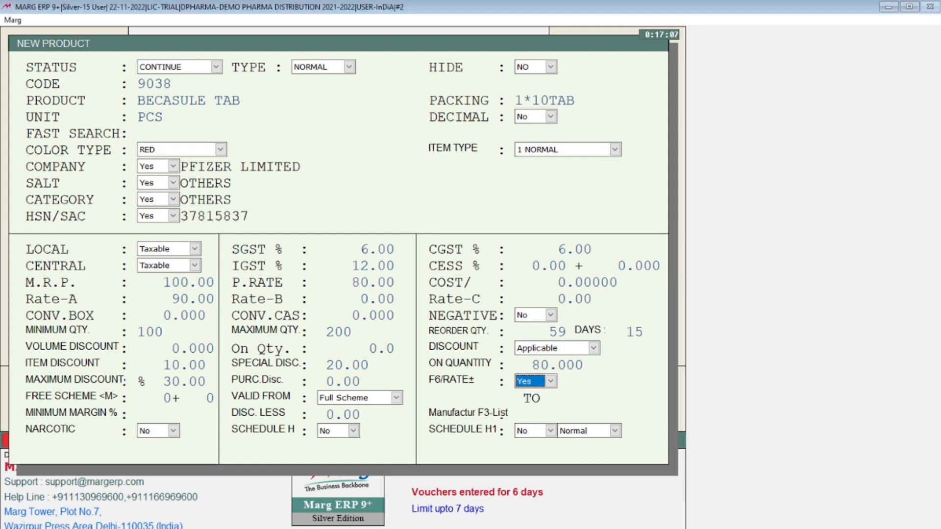
key("Return")
Step: Set the product's free scheme to 10 + 2
type("10")
key("Return")
type("2")
key("Return")
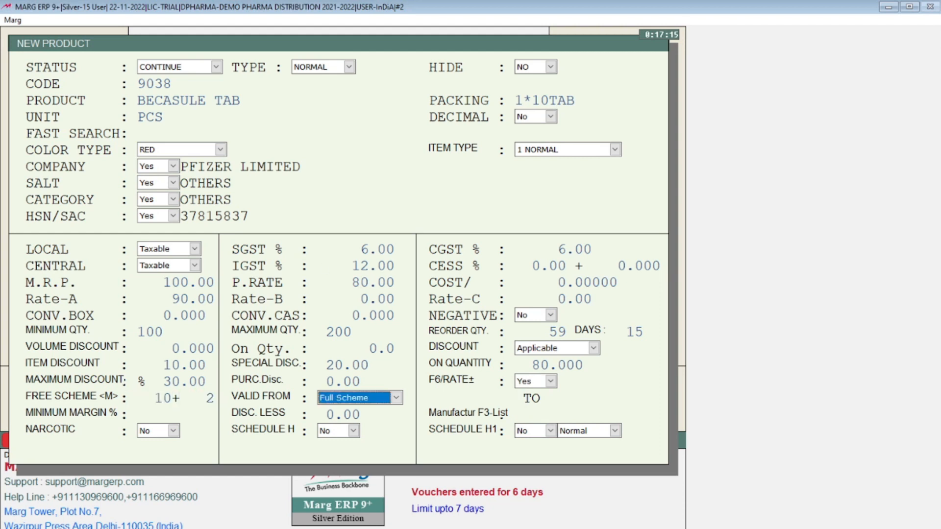
Step: Keep Full Scheme for the free scheme and set its validity from 20-12-2022 to 30-12-2022
key("alt+Down")
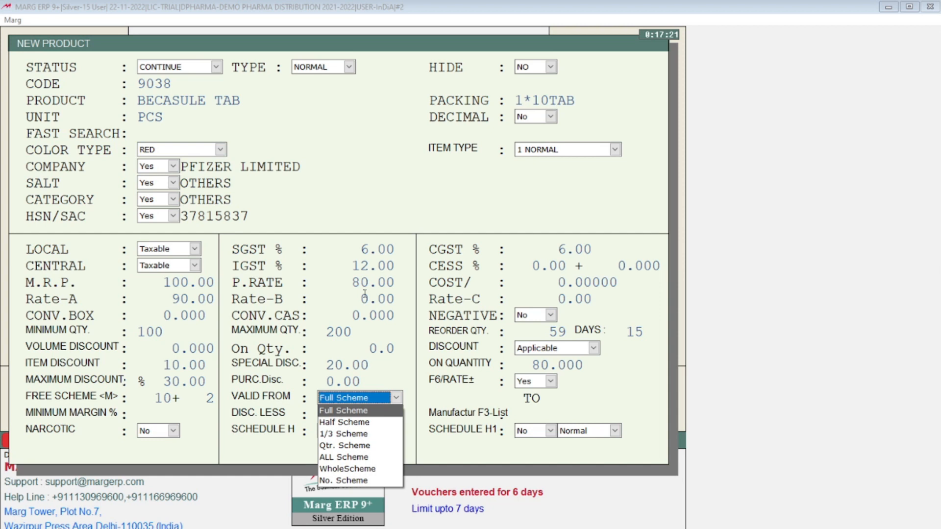
key("Return")
key("Return")
type("2012")
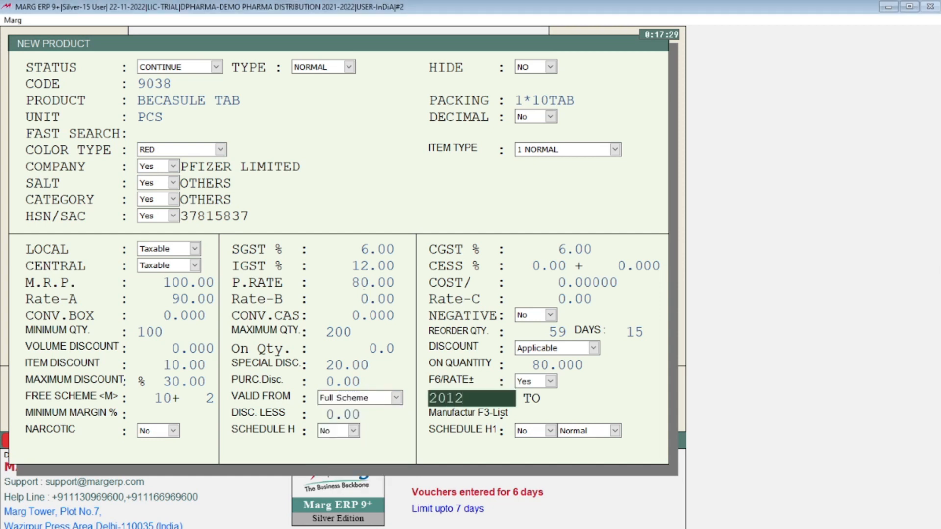
key("Return")
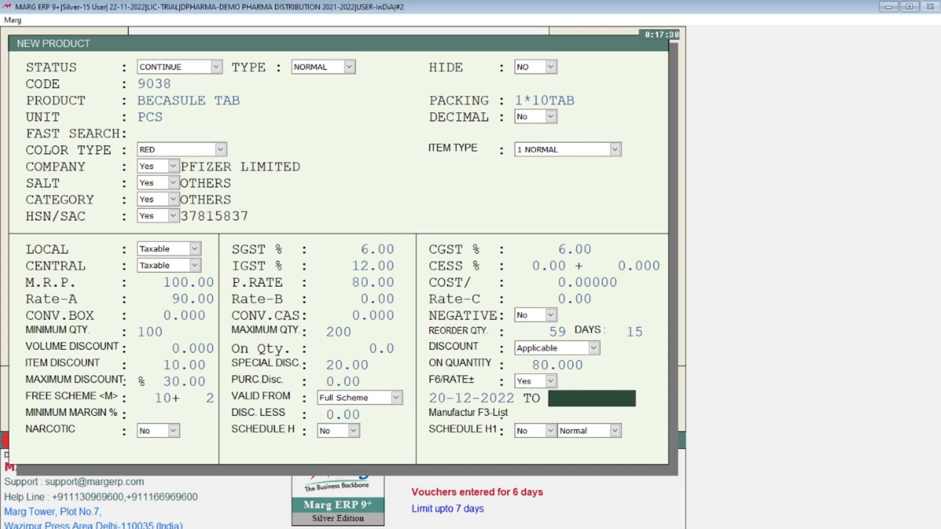
type("3012")
key("Return")
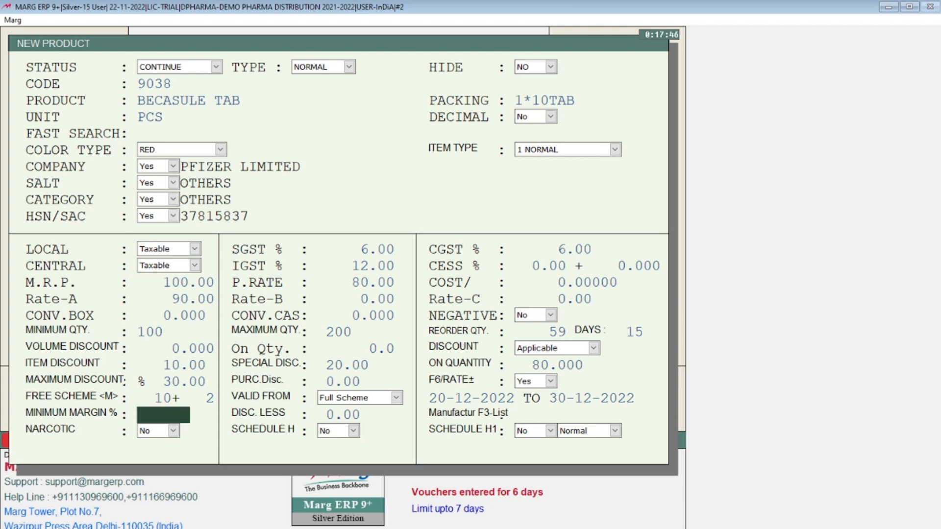
Step: Leave the product's minimum margin, discount less and manufacturer at their defaults
key("Return")
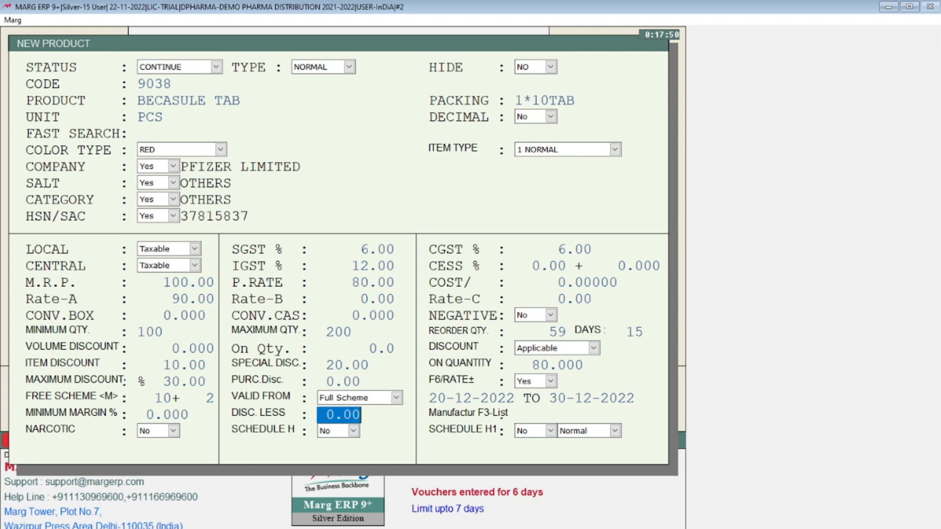
key("Return")
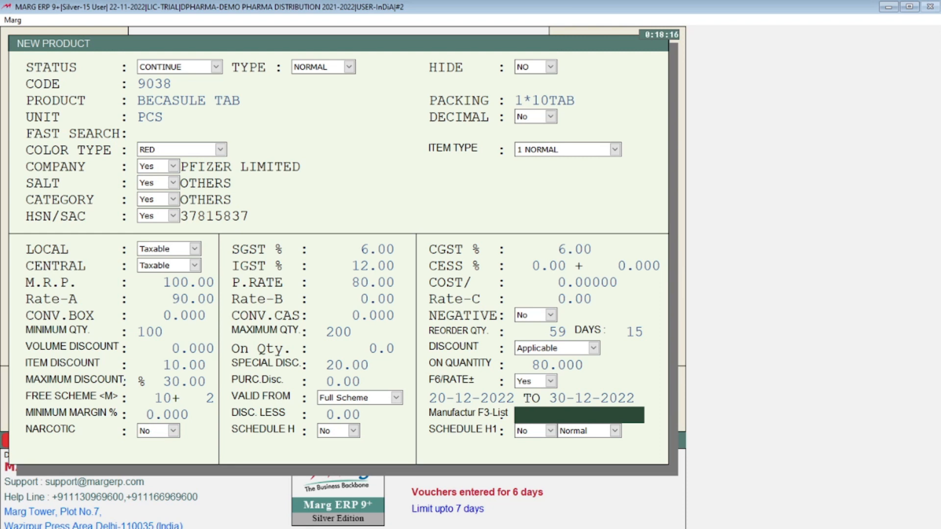
key("Return")
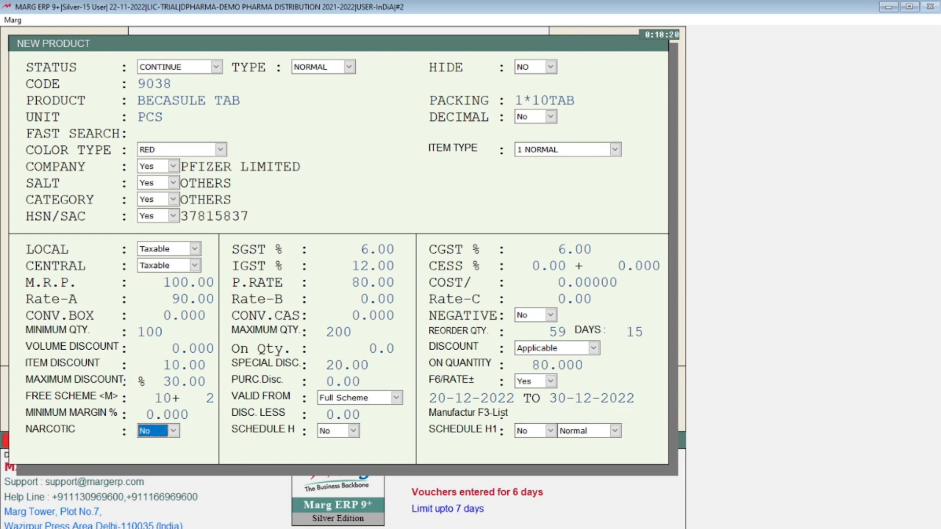
Step: Keep the product's Narcotic and Schedule H settings at No
key("Return")
key("Return")
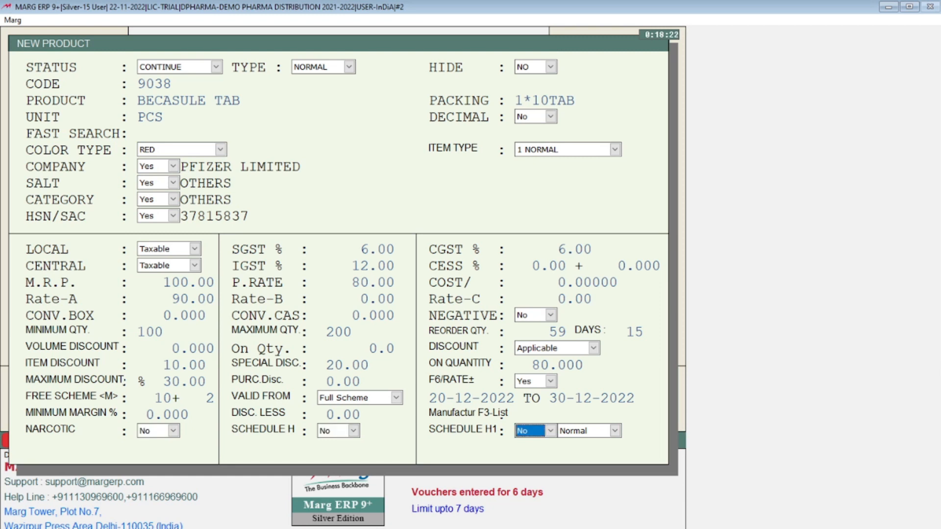
key("Up")
key("Up")
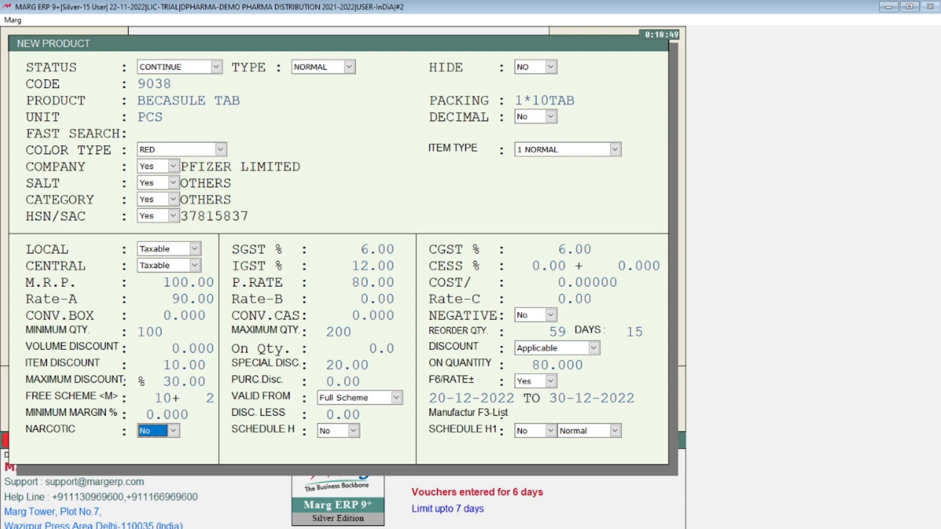
key("y")
key("n")
key("Return")
key("Return")
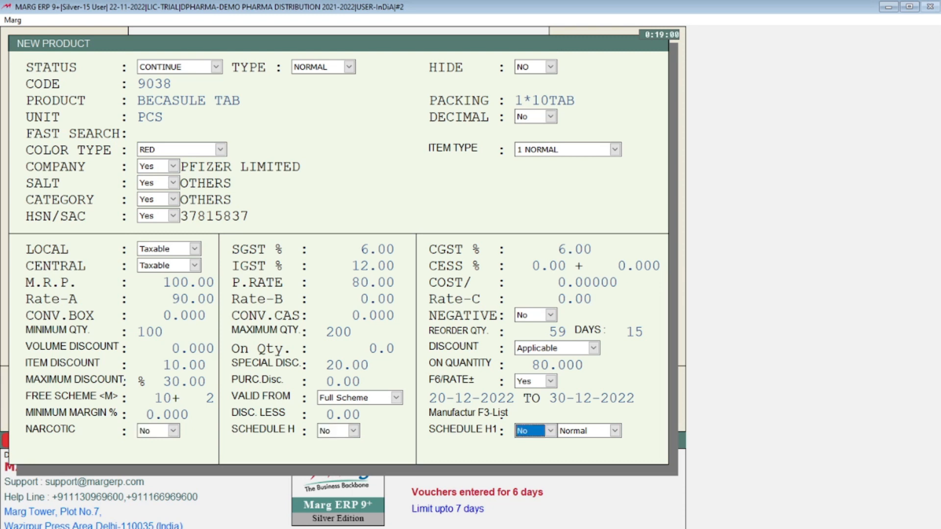
Step: Save the new product with Schedule H1 at No and Normal, and return to the item list
key("Return")
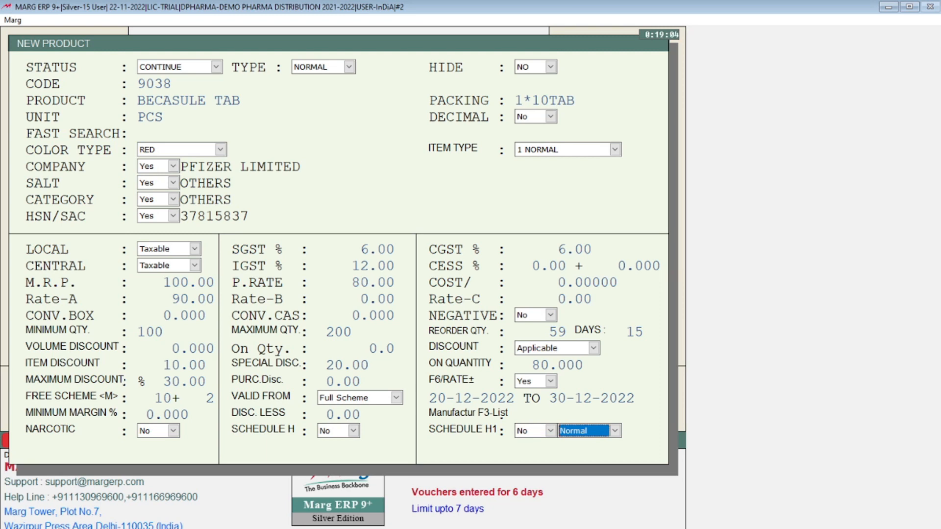
key("Return")
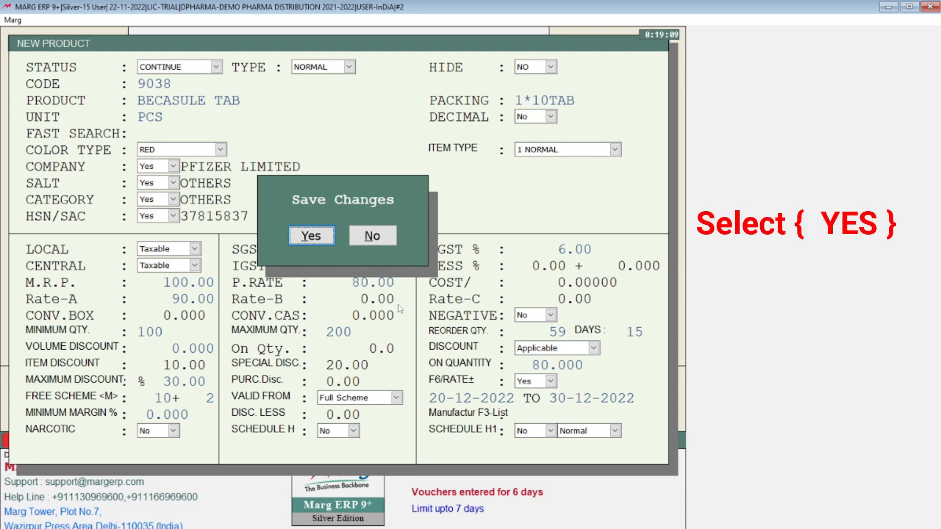
key("Return")
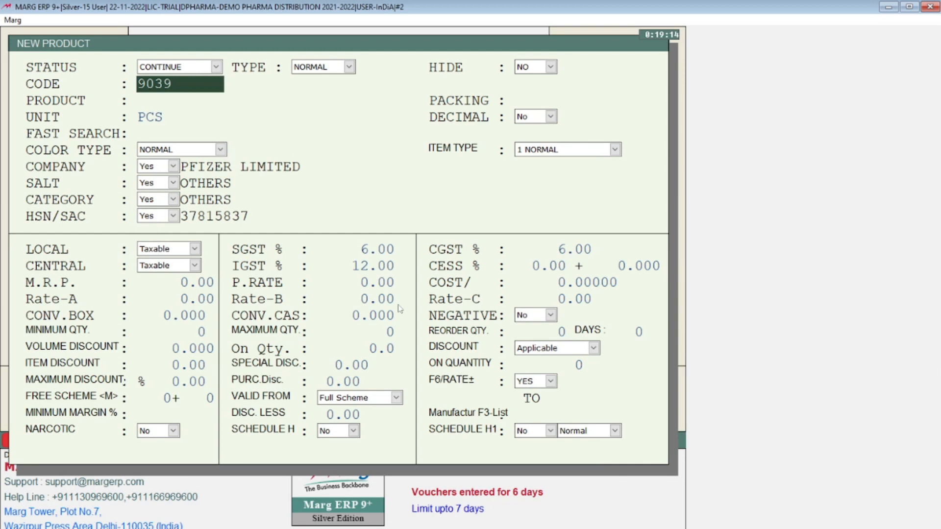
key("Escape")
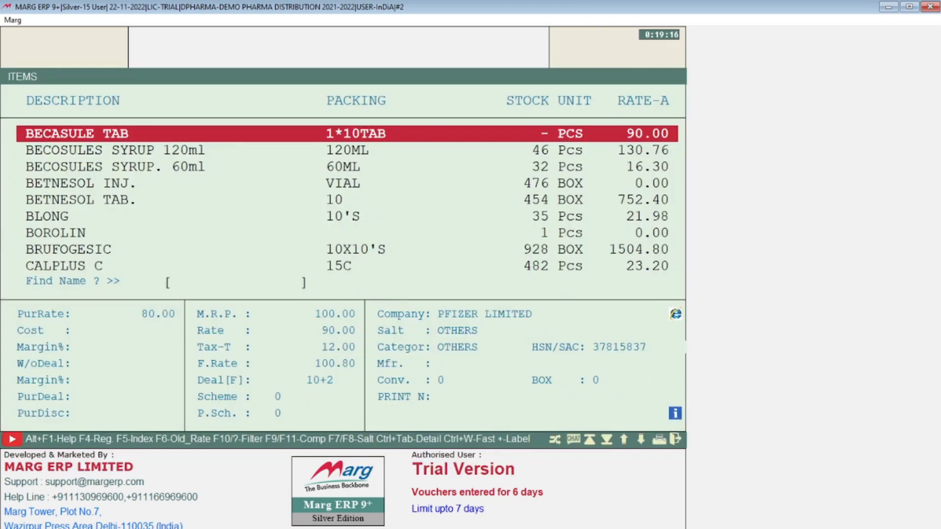
Step: Open BECASULE TAB from the item list for modification and exit without saving
key("Up")
key("Down")
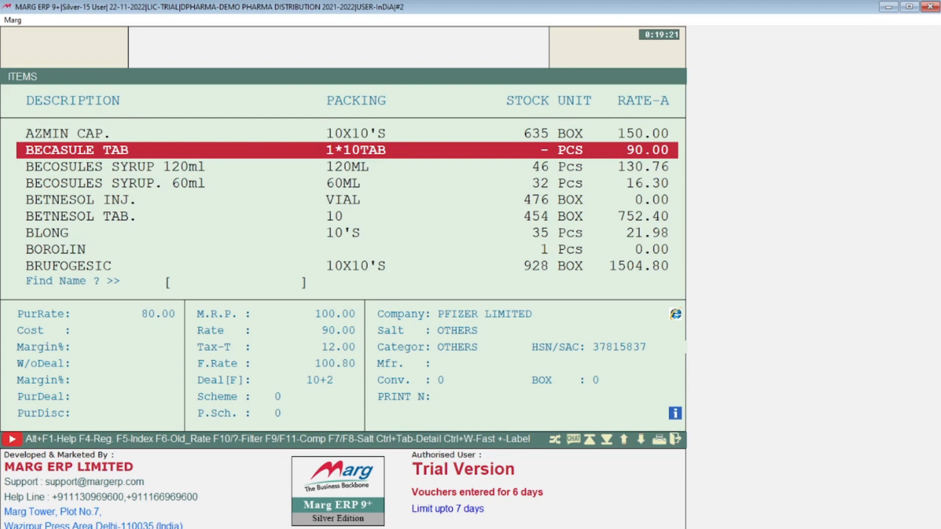
key("Down")
key("Down")
key("Up")
key("Up")
key("Up")
key("Down")
key("F3")
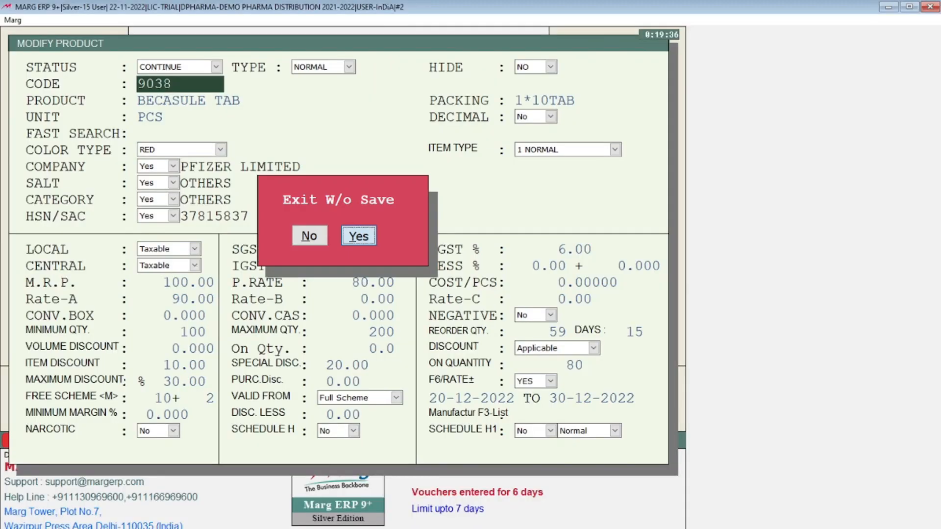
key("Return")
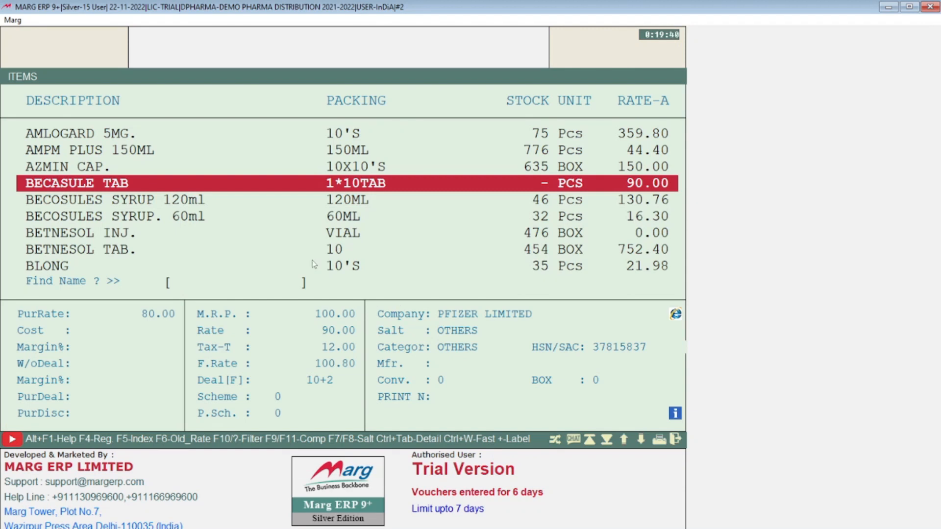
Step: Open the deletion form for BECASULE TAB and go back to the item list without deleting it
key("Delete")
key("Down")
key("Up")
key("Up")
key("Up")
key("Up")
key("Up")
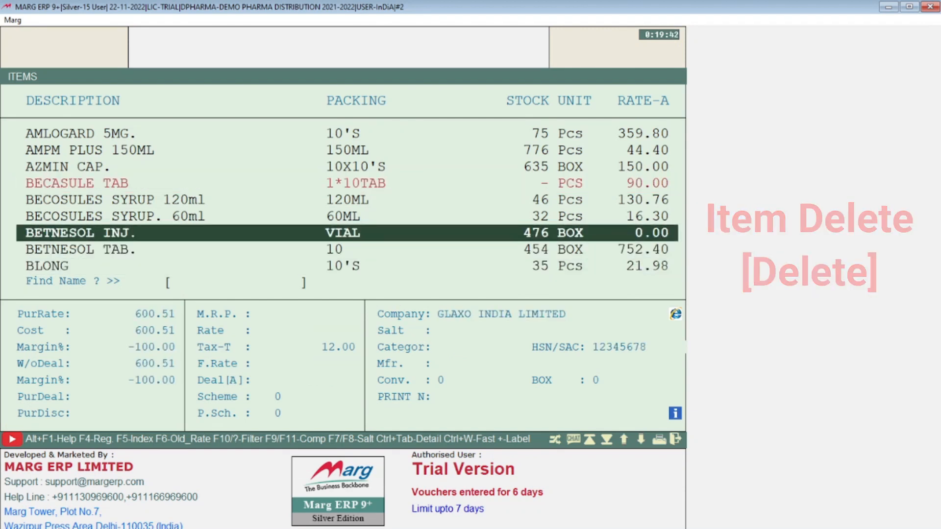
key("Delete")
key("Return")
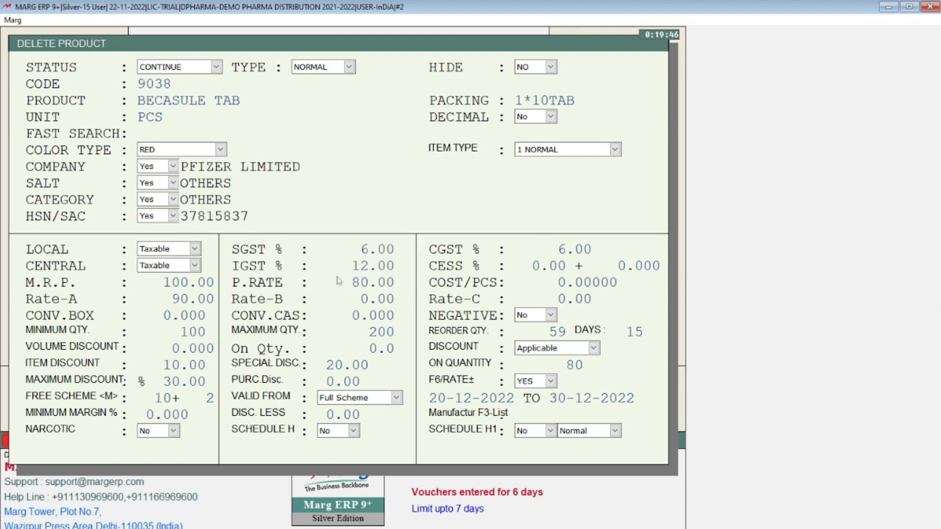
key("Down")
key("Down")
key("Down")
key("Up")
key("Up")
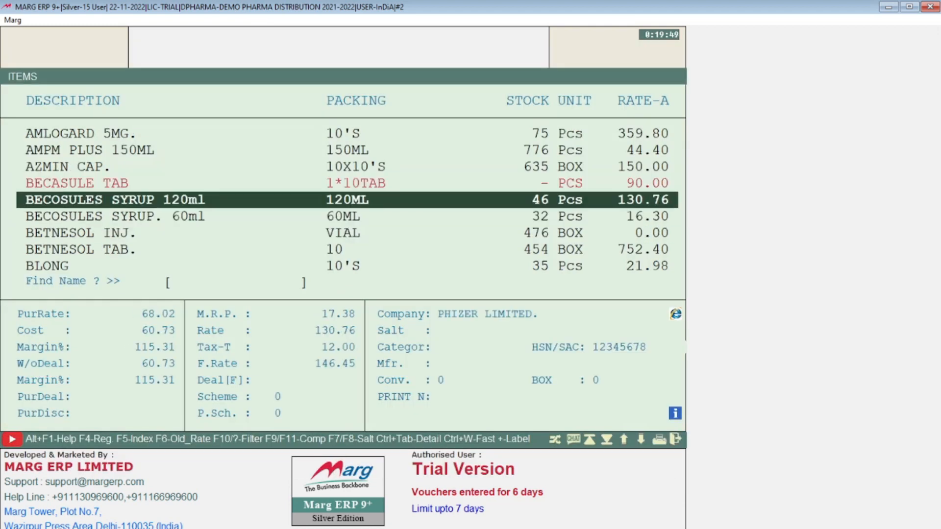
key("Up")
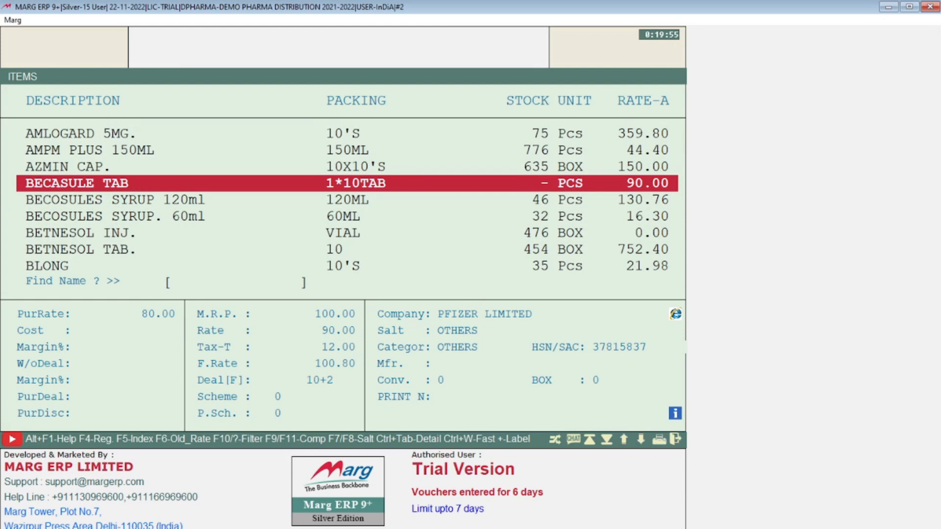
Step: Reopen BECASULE TAB's details to look at its color type, and leave the item list without changes
key("Down")
key("Down")
key("Up")
key("Up")
key("Return")
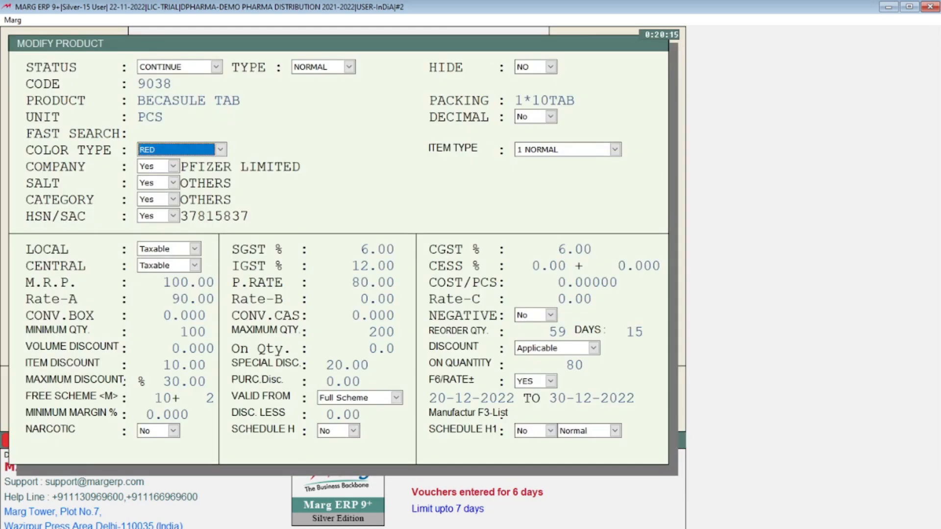
key("Escape")
key("Down")
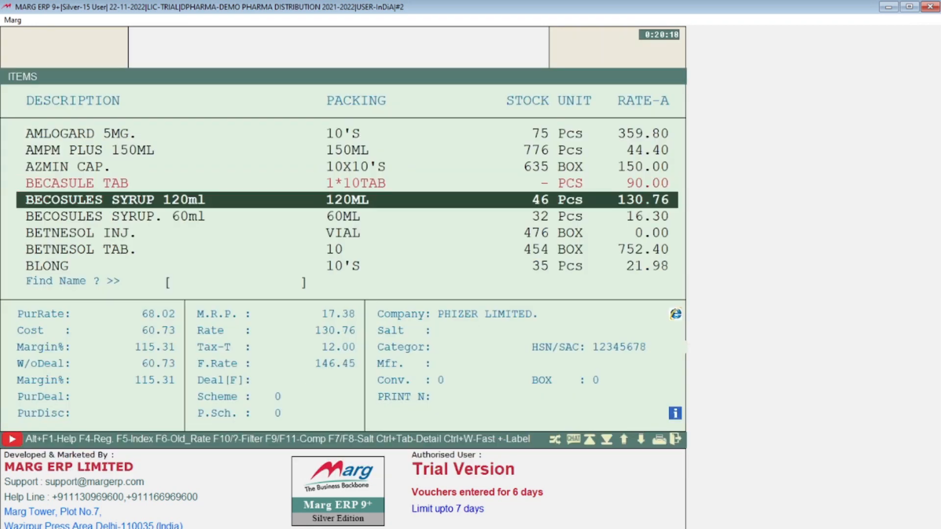
key("Escape")
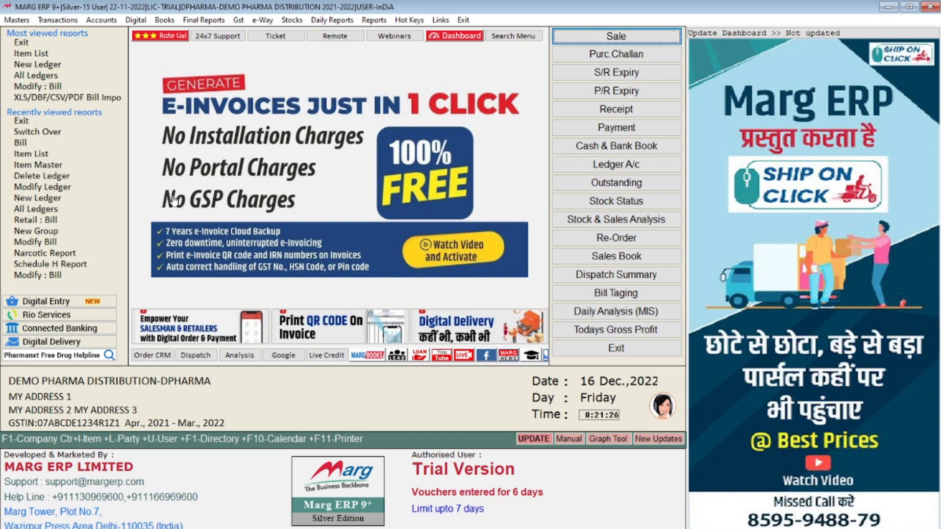
Step: Start a new sale entry with A-Rate and bring up its item list
key("Return")
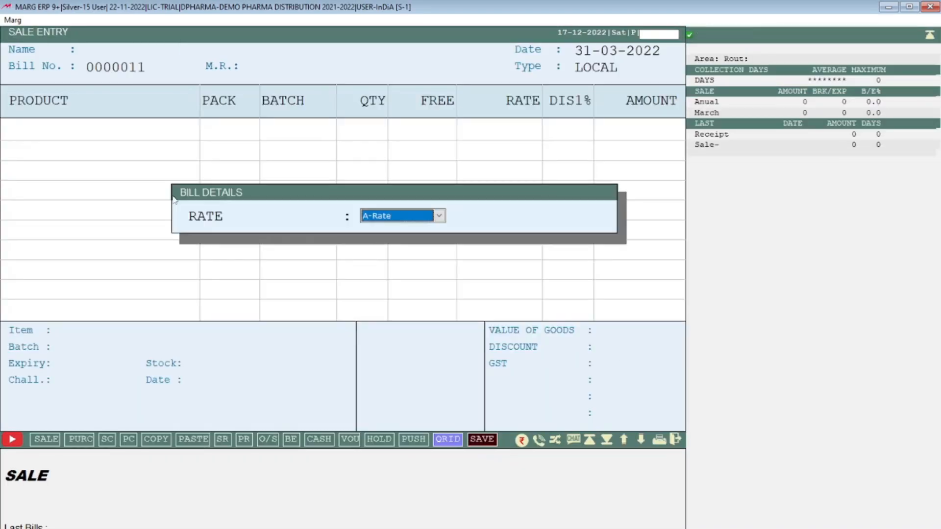
key("Return")
key("Return")
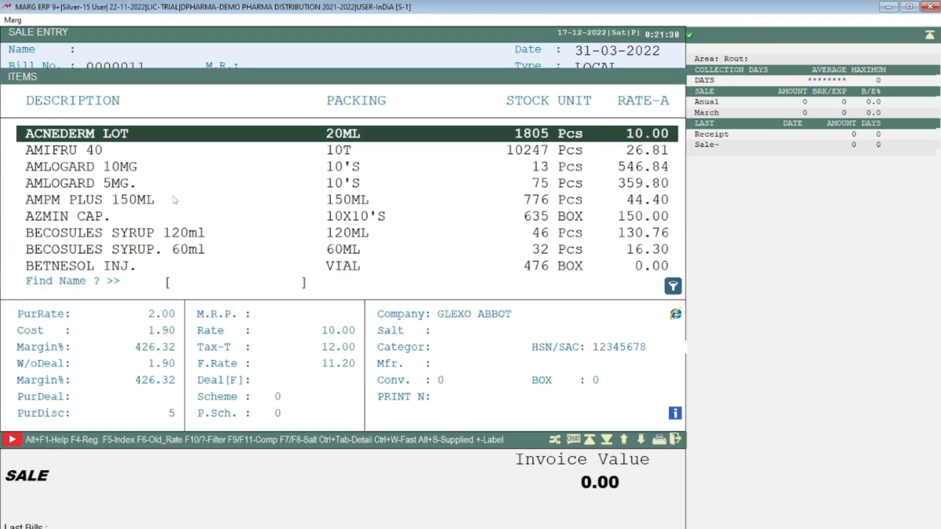
key("Down")
key("Up")
key("Down")
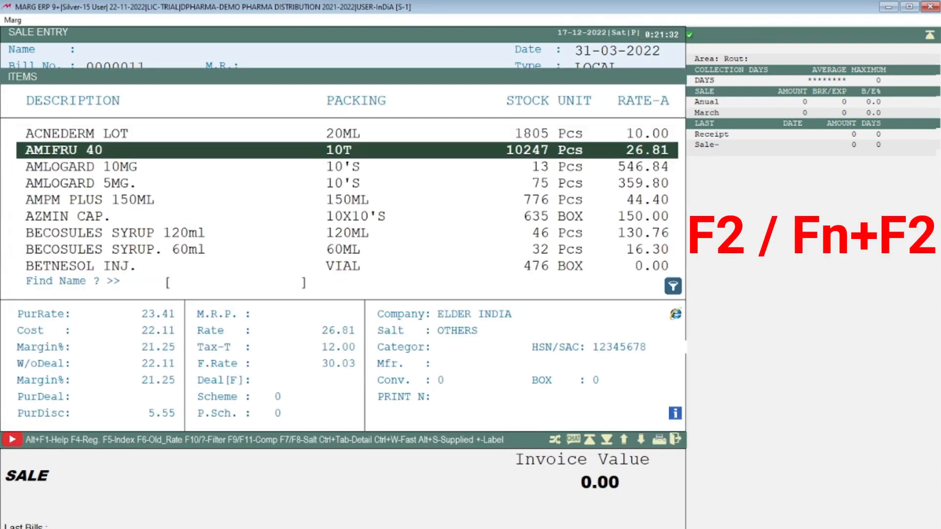
Step: Open the new product form from the sale entry's item list and return to the main screen
key("F2")
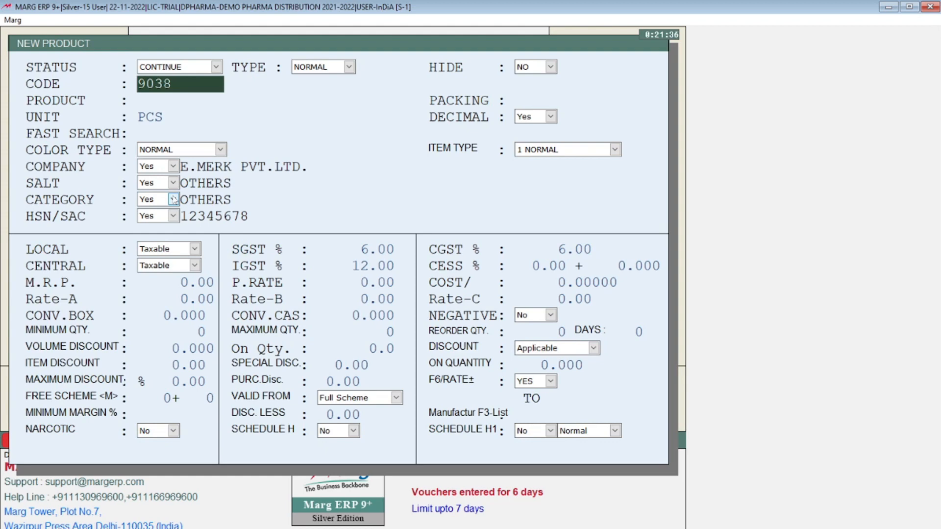
key("Escape")
key("Escape")
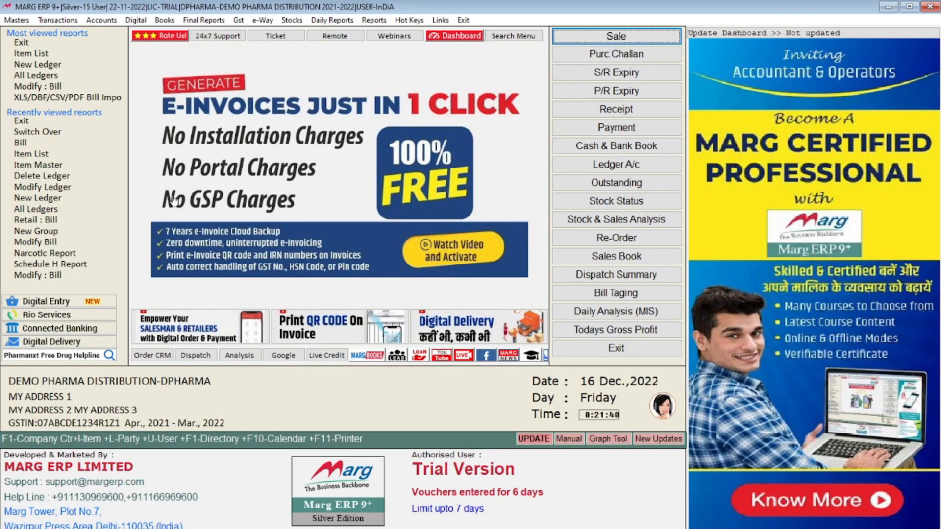
Step: Start a new purchase entry for the CASH party and fill in the party bill number
key("alt+f2")
key("Return")
key("Return")
key("Return")
key("Escape")
type("2131")
key("Return")
key("Return")
key("Return")
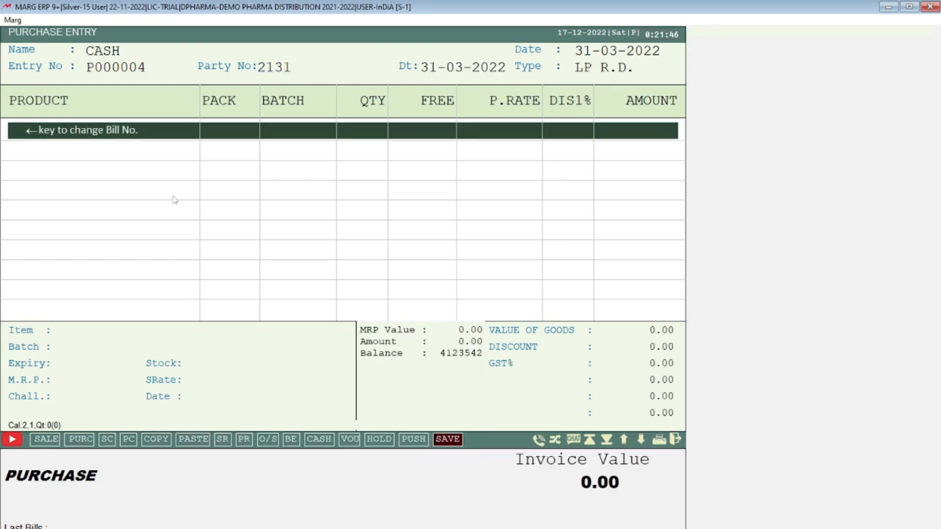
Step: Open the new product form from the purchase entry's item list
key("Return")
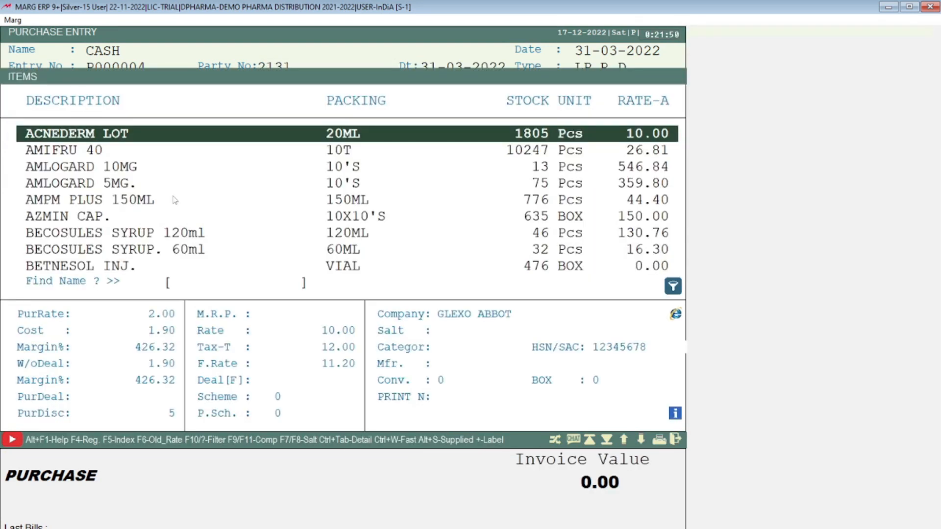
key("F2")
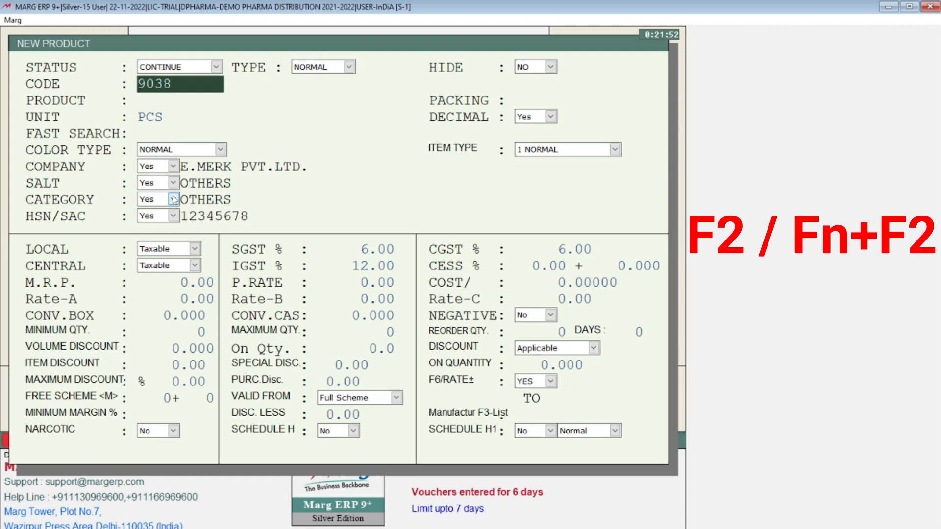